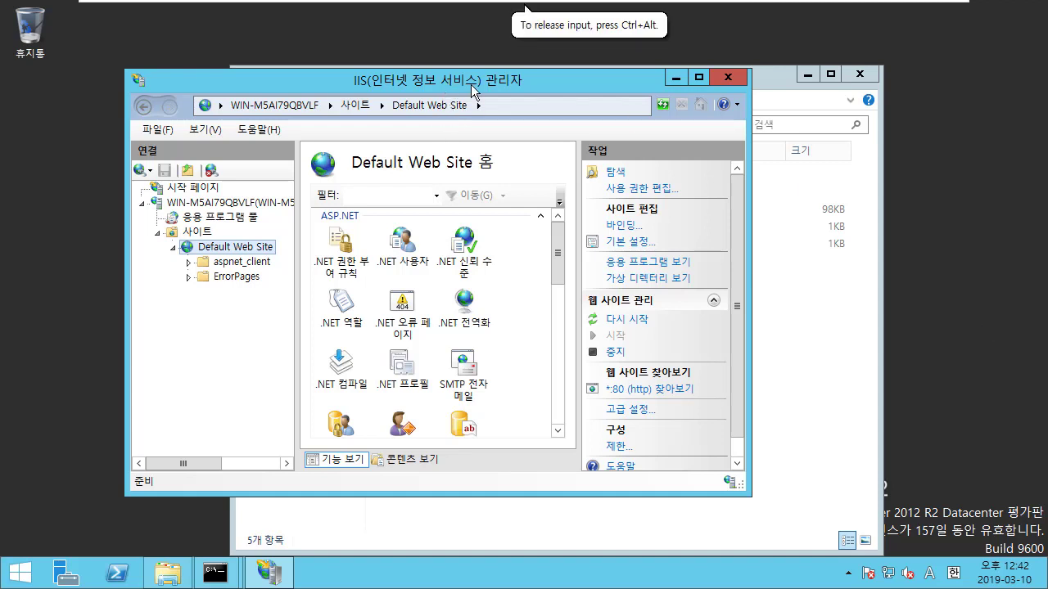
# Select the Sites (사이트) node of the server and start adding a new website
pyautogui.moveTo(470, 85); pyautogui.dragTo(475, 73)
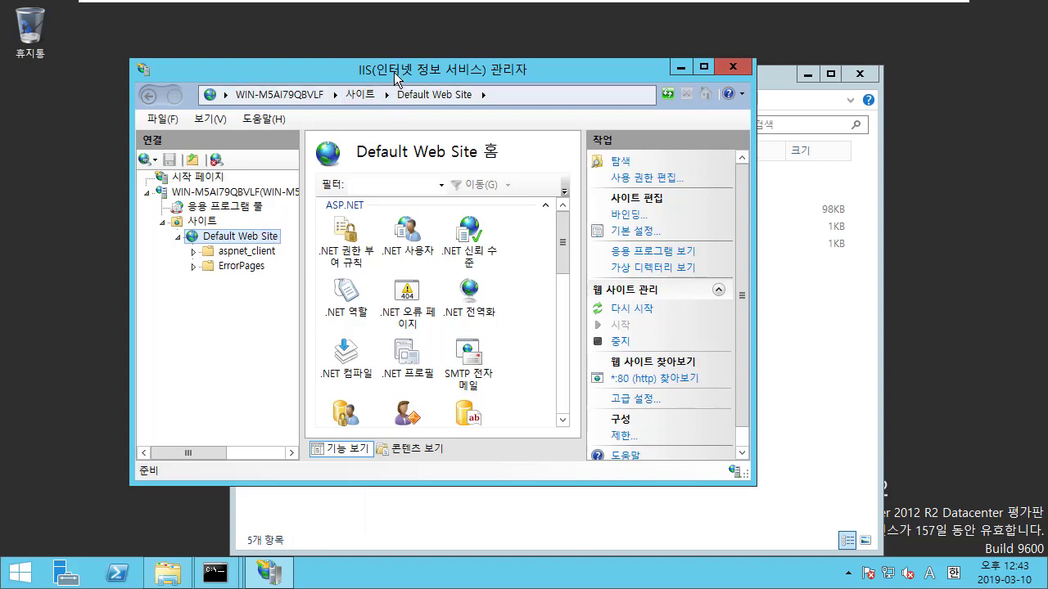
pyautogui.moveTo(395, 77); pyautogui.dragTo(401, 54)
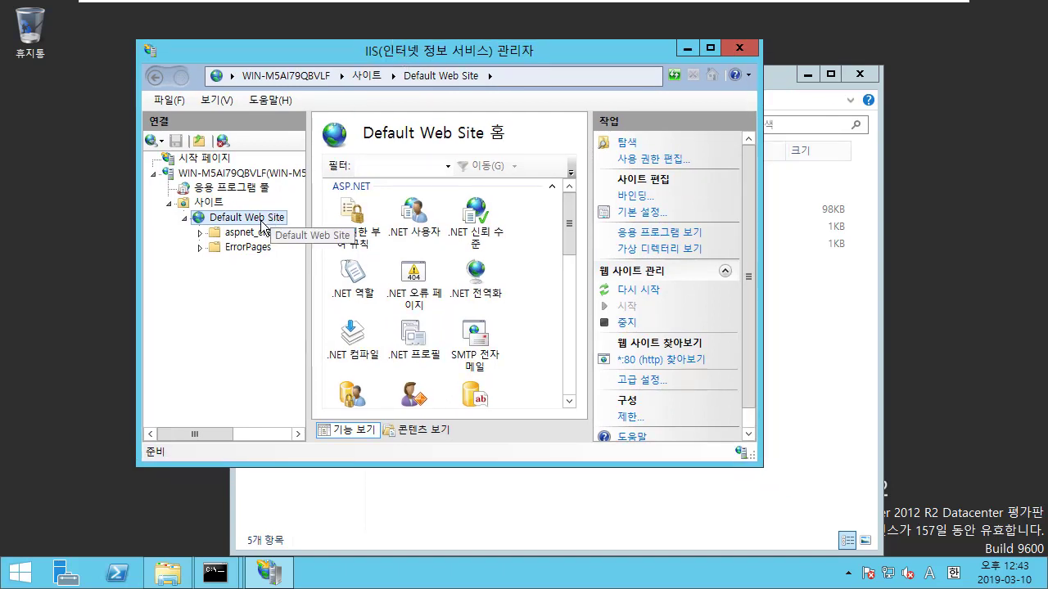
pyautogui.click(214, 203)
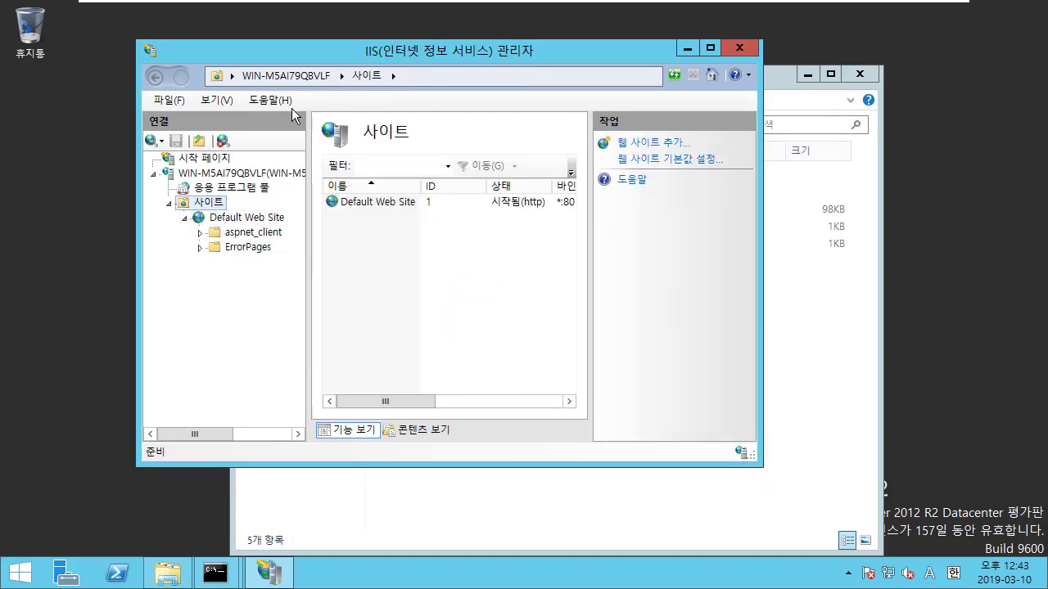
pyautogui.moveTo(320, 59); pyautogui.dragTo(394, 89)
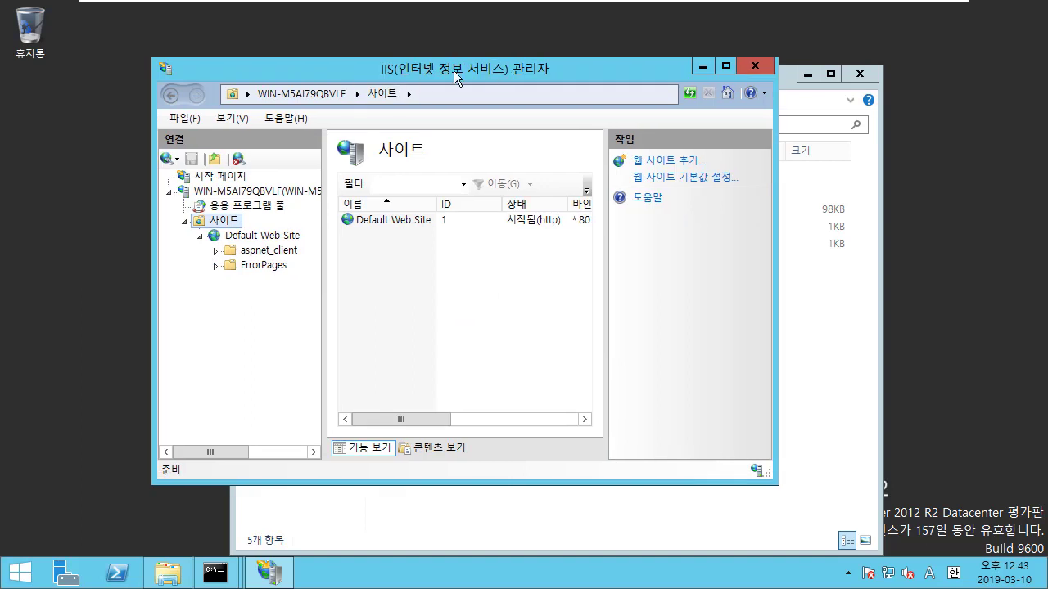
pyautogui.rightClick(236, 222)
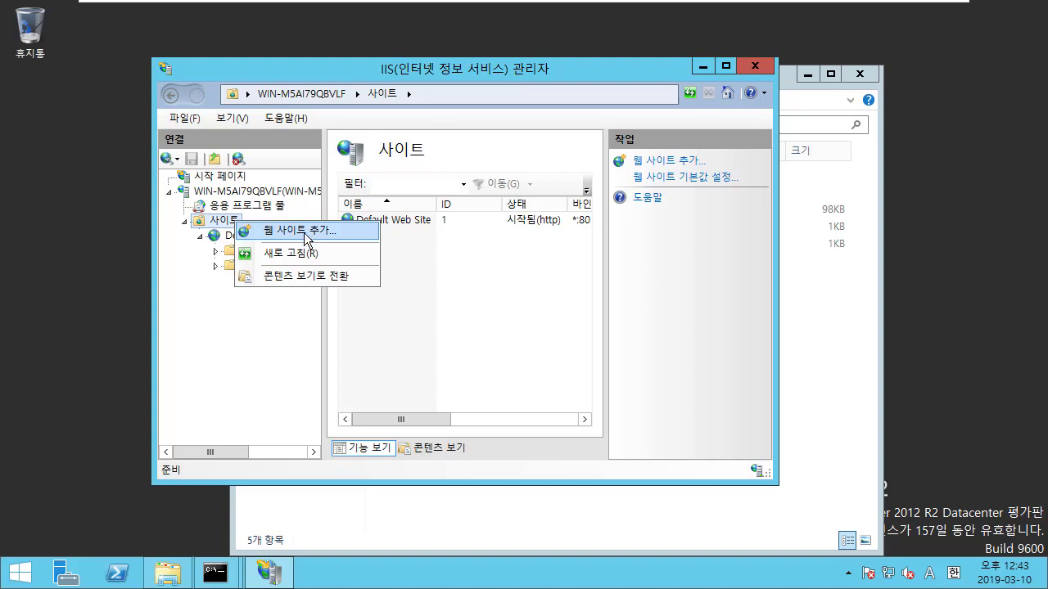
pyautogui.click(278, 232)
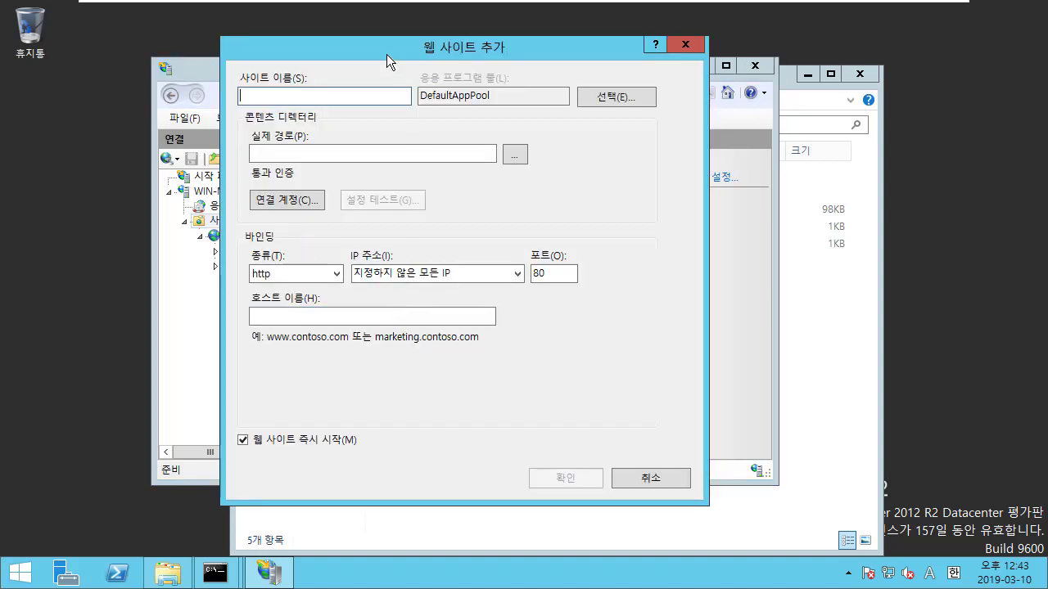
# Name the new website Test_8180
pyautogui.moveTo(388, 54); pyautogui.dragTo(406, 105)
pyautogui.write('T')
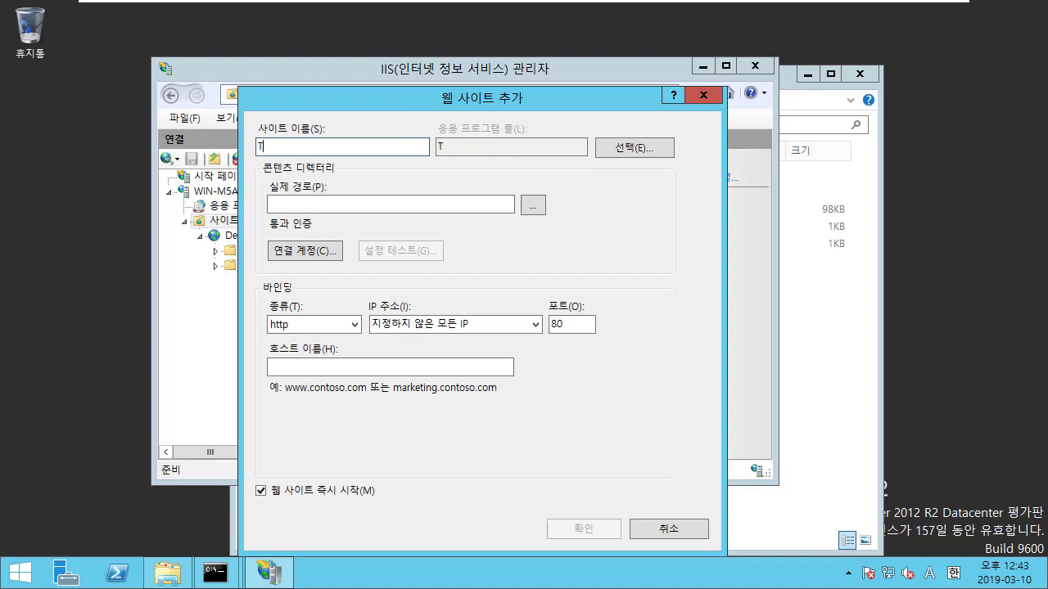
pyautogui.press('BackSpace')
pyautogui.write('Test_dd')
pyautogui.press('BackSpace')
pyautogui.press('BackSpace')
pyautogui.write('8180')
pyautogui.moveTo(839, 15)
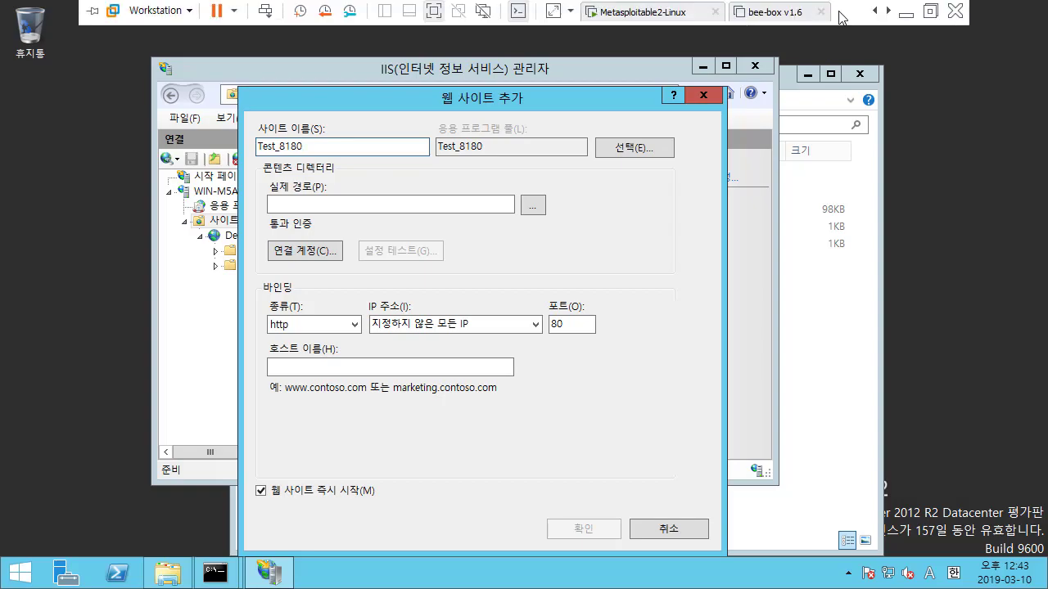
pyautogui.hotkey('ctrl', '1')
pyautogui.click(268, 130)
pyautogui.moveTo(133, 127)
pyautogui.mouseDown()
pyautogui.moveTo(271, 195)
pyautogui.moveTo(495, 195)
pyautogui.mouseUp()
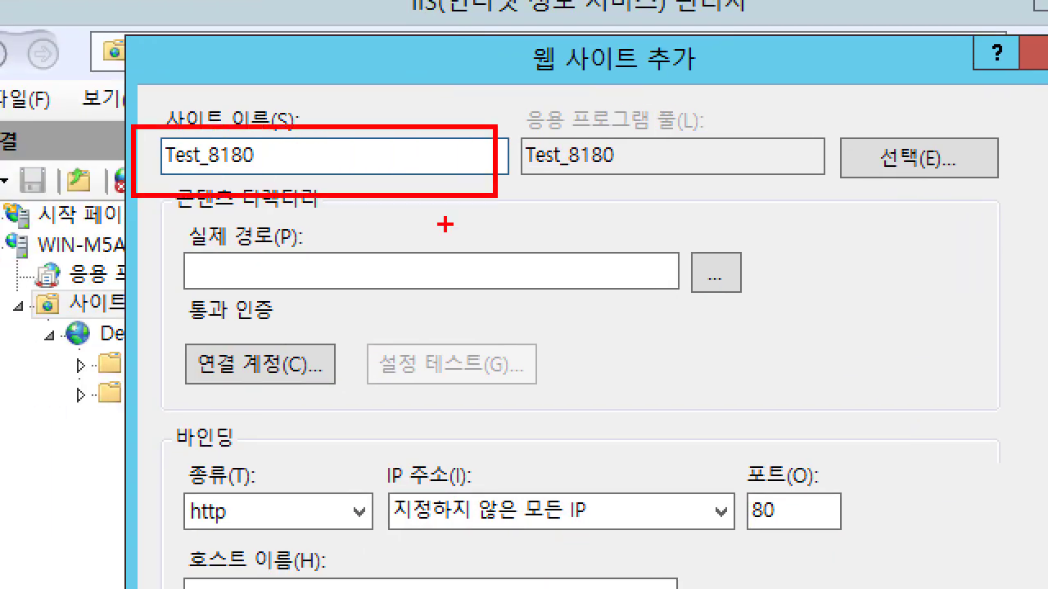
pyautogui.moveTo(348, 16); pyautogui.dragTo(335, 124)
pyautogui.moveTo(340, 125); pyautogui.dragTo(375, 104)
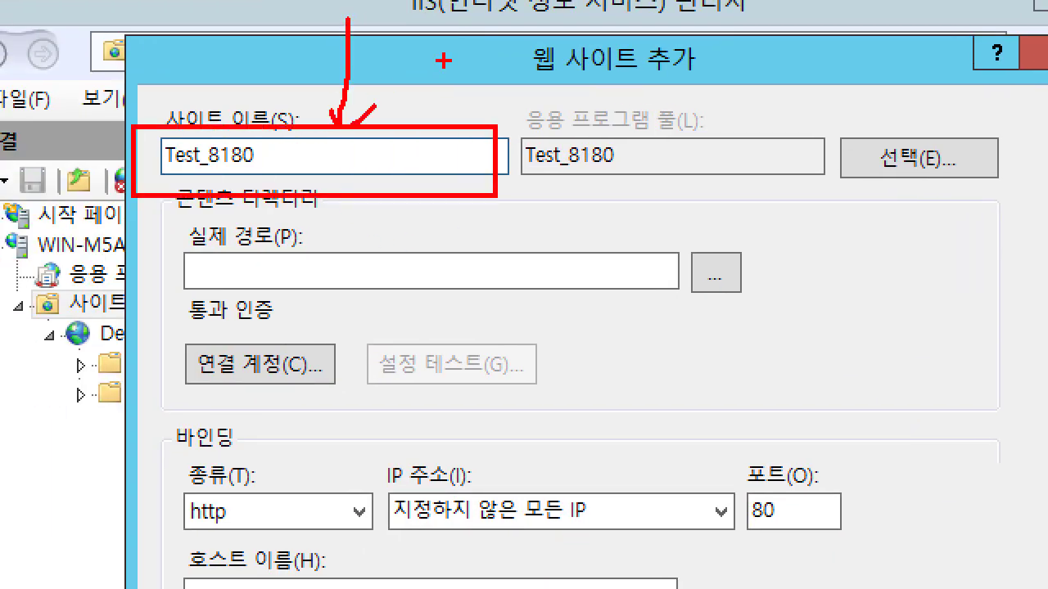
pyautogui.press('Escape')
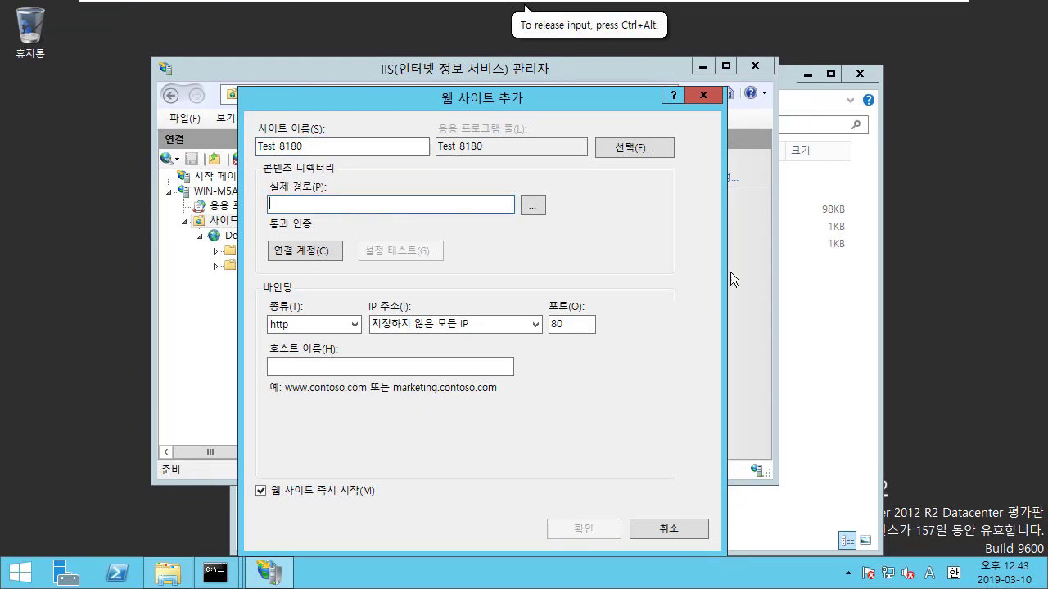
# Switch to the wwwroot folder window and create a new folder named 8180 in it
pyautogui.click(820, 298)
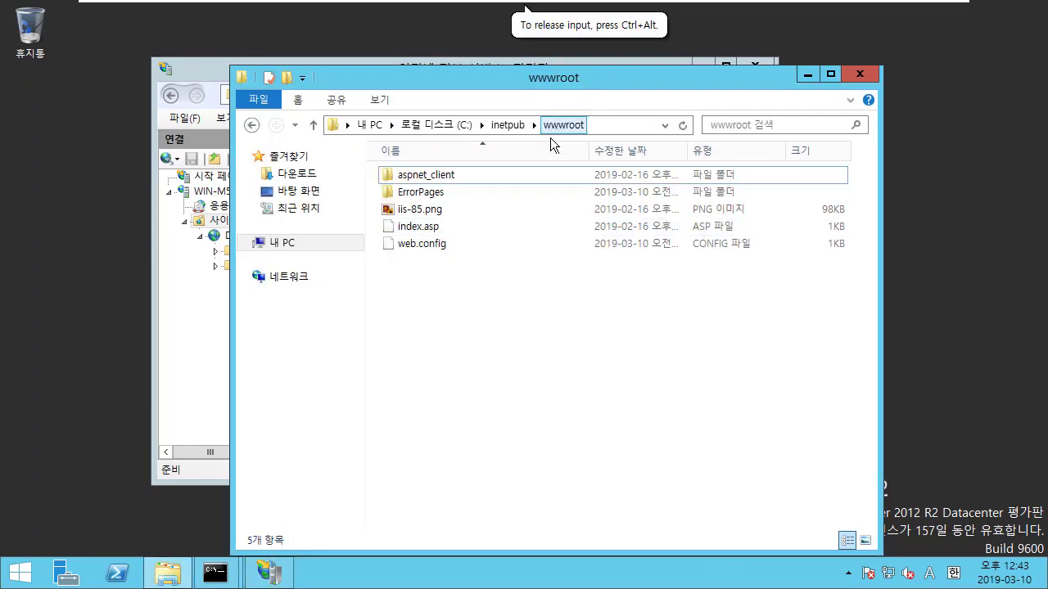
pyautogui.moveTo(560, 90); pyautogui.dragTo(746, 92)
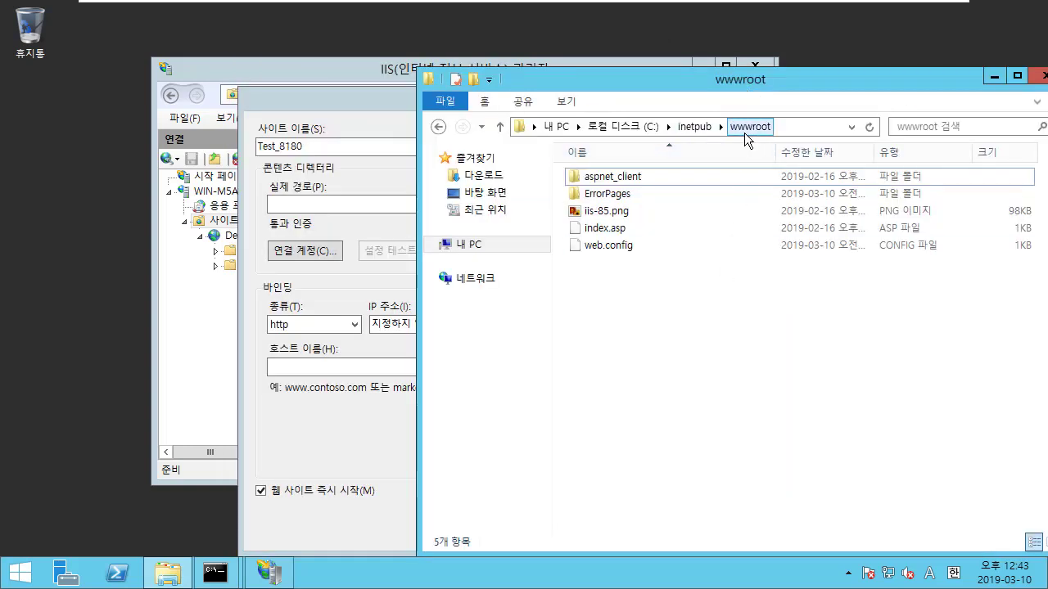
pyautogui.rightClick(738, 283)
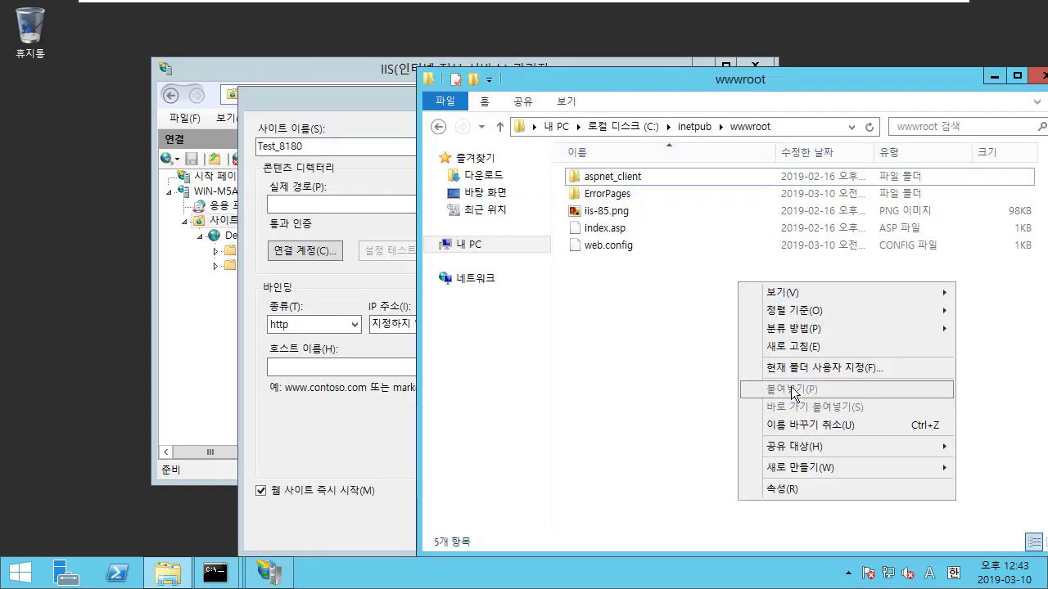
pyautogui.moveTo(807, 469)
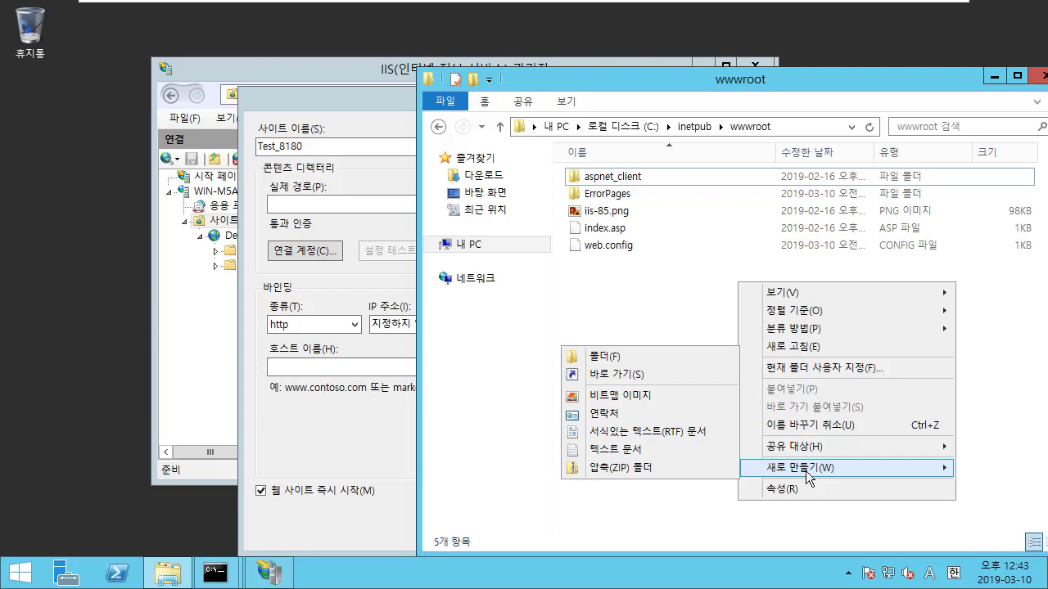
pyautogui.click(674, 358)
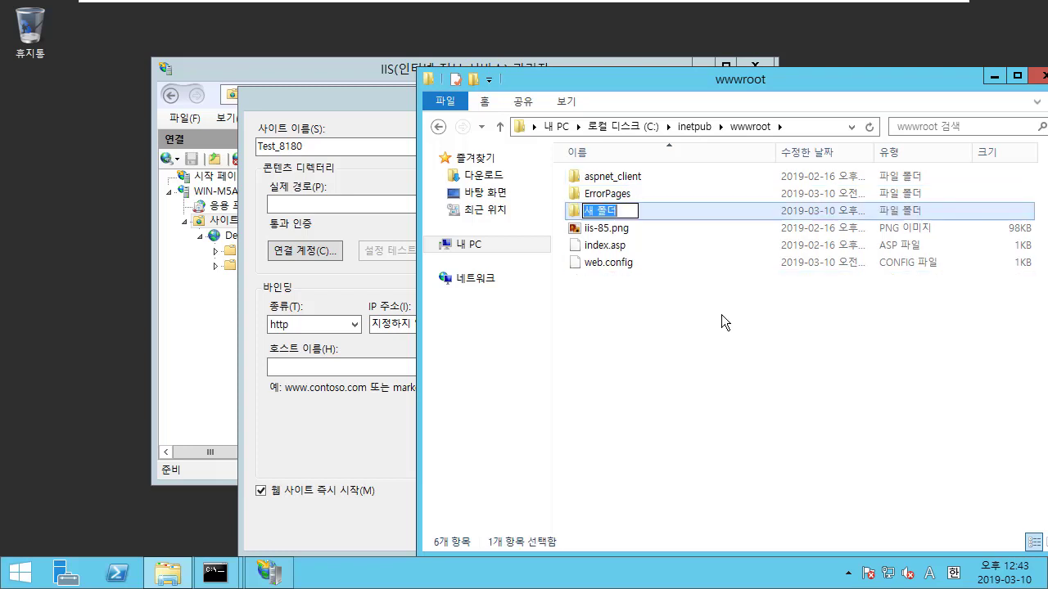
pyautogui.press('BackSpace')
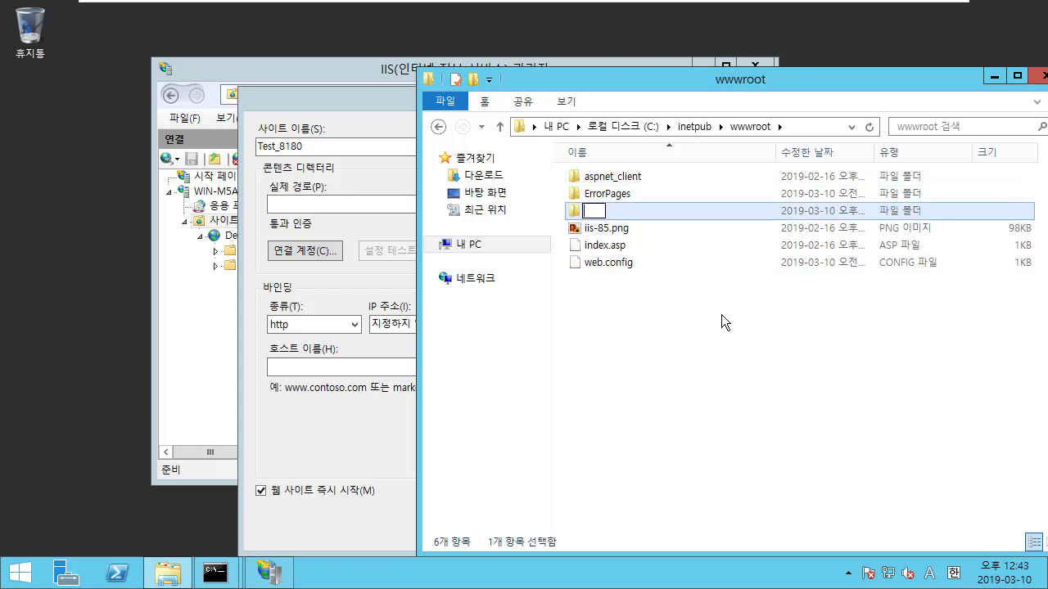
pyautogui.write('Test_')
pyautogui.press('BackSpace')
pyautogui.press('BackSpace')
pyautogui.press('BackSpace')
pyautogui.press('BackSpace')
pyautogui.press('BackSpace')
pyautogui.write('8180')
pyautogui.press('Return')
# Rename the 8180 folder in wwwroot as Test_8180
pyautogui.press('F2')
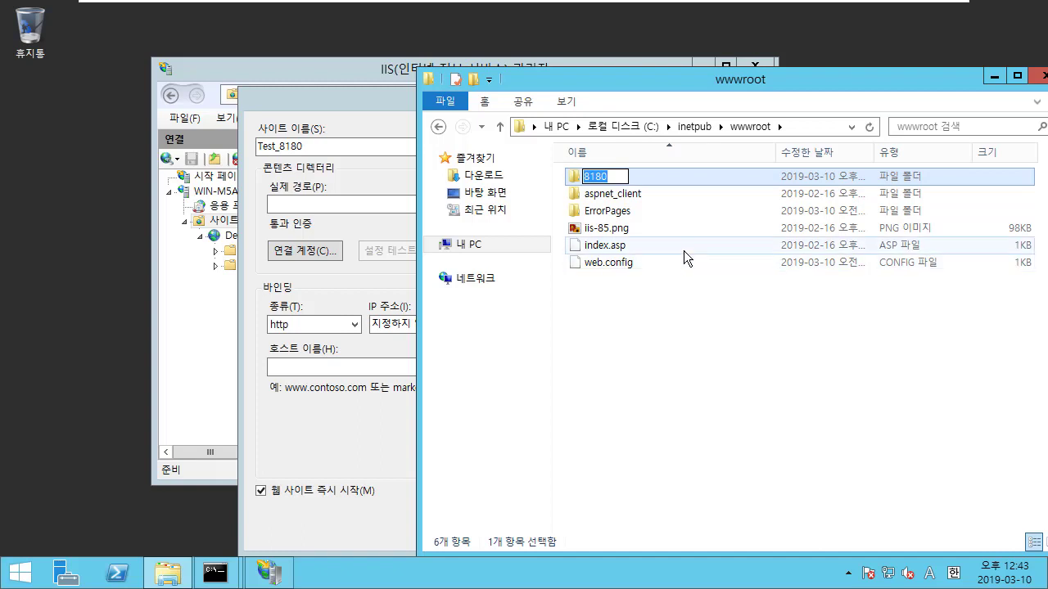
pyautogui.write('Test_8180')
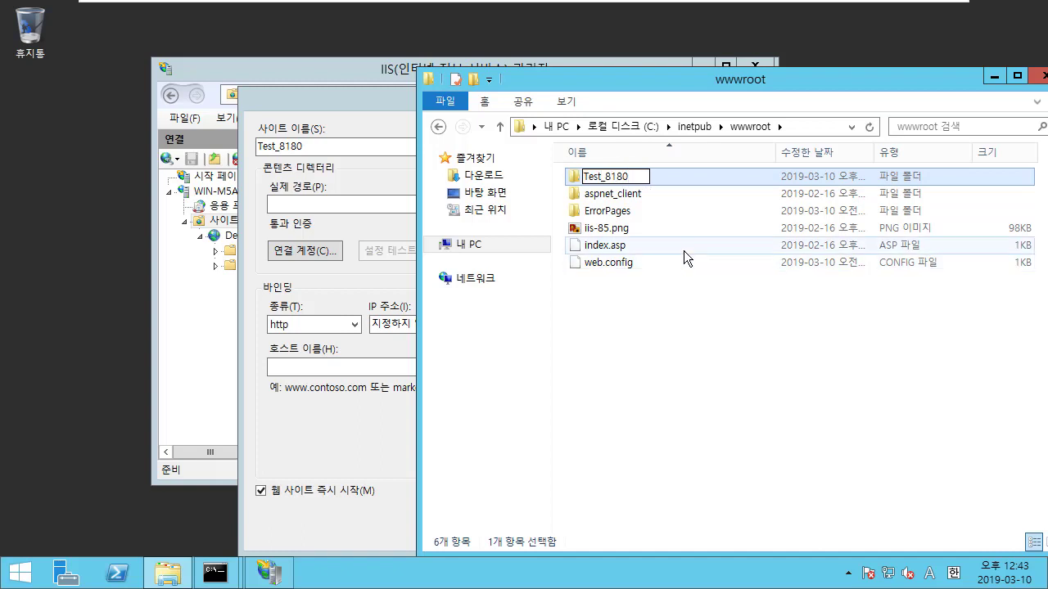
pyautogui.press('Return')
pyautogui.moveTo(644, 80); pyautogui.dragTo(729, 75)
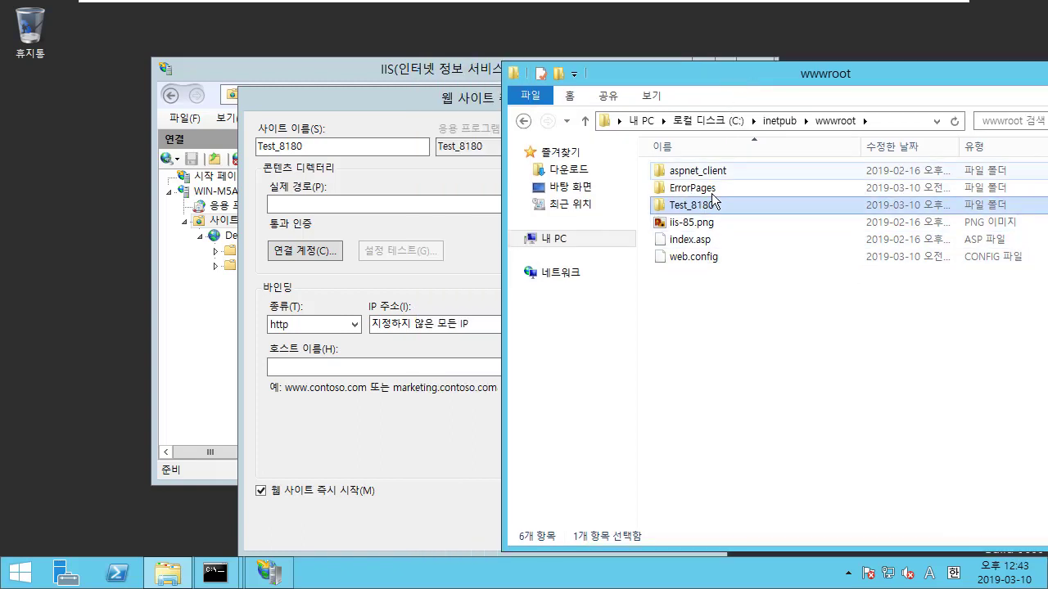
# Open the Test_8180 folder and create a new text document in it
pyautogui.doubleClick(714, 206)
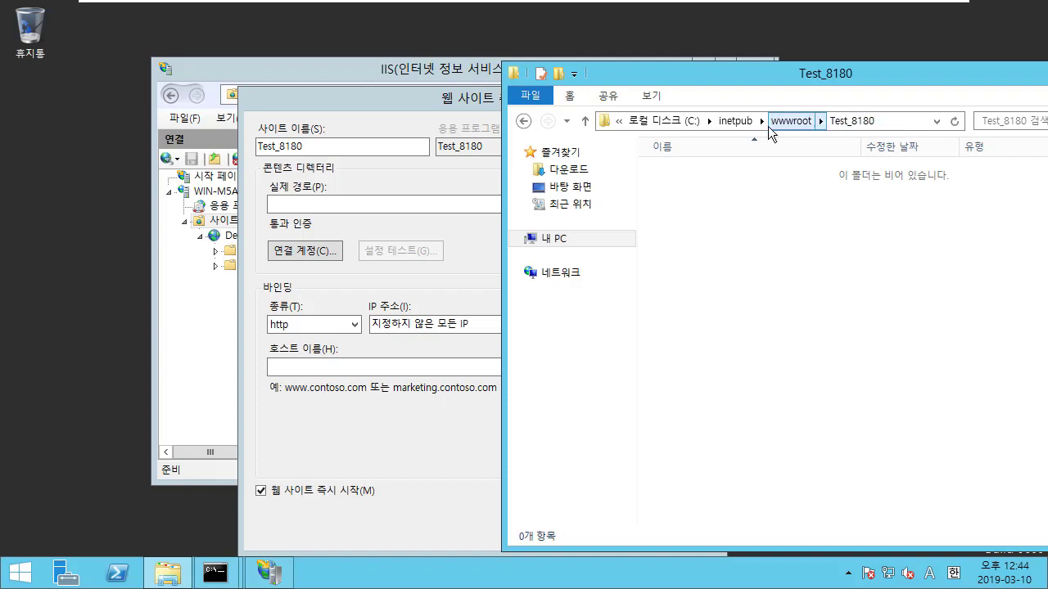
pyautogui.click(520, 122)
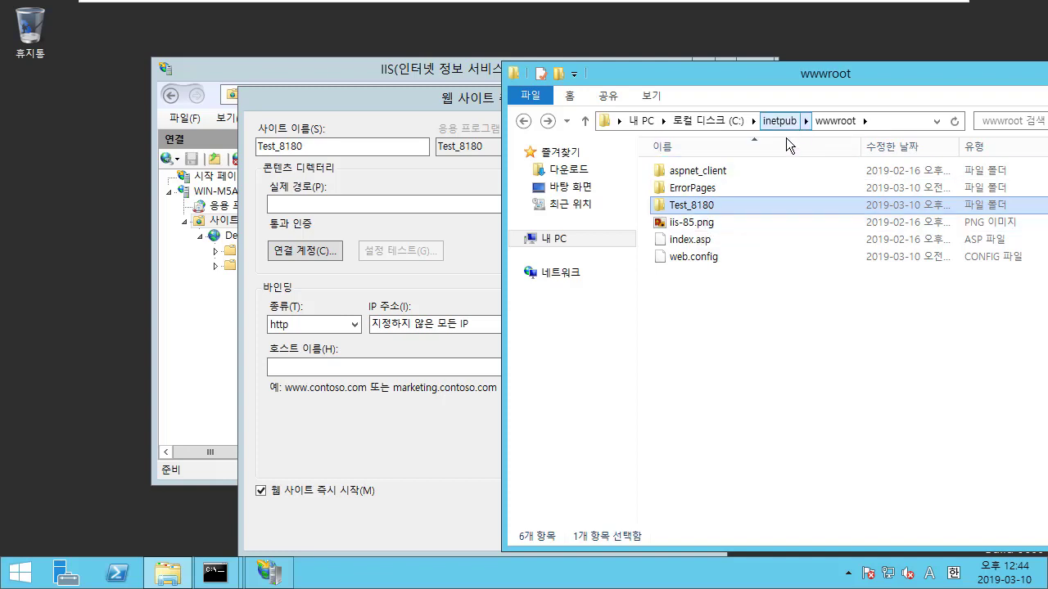
pyautogui.doubleClick(753, 206)
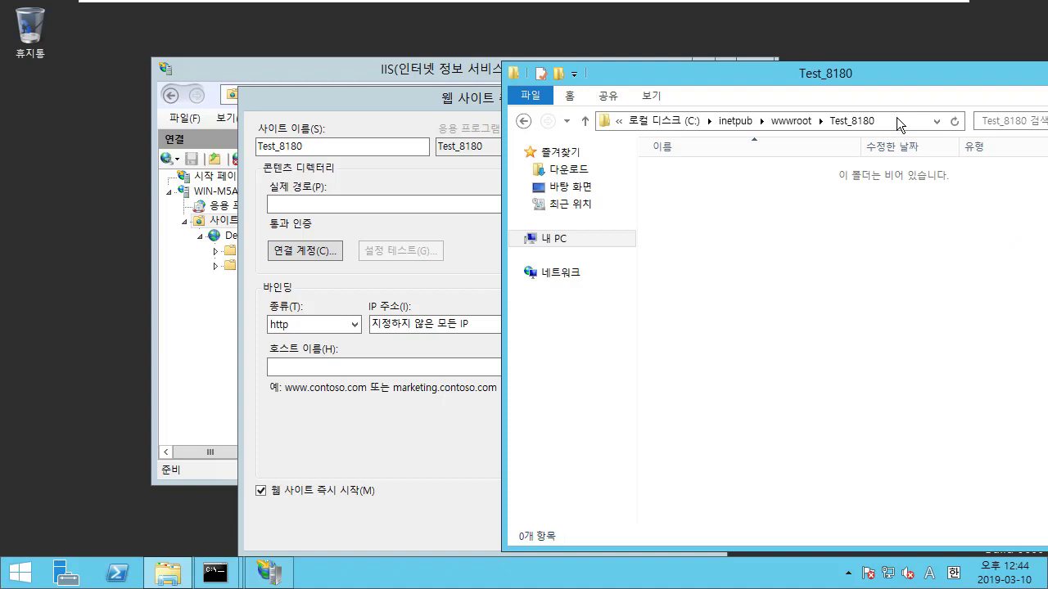
pyautogui.rightClick(807, 252)
pyautogui.moveTo(872, 437)
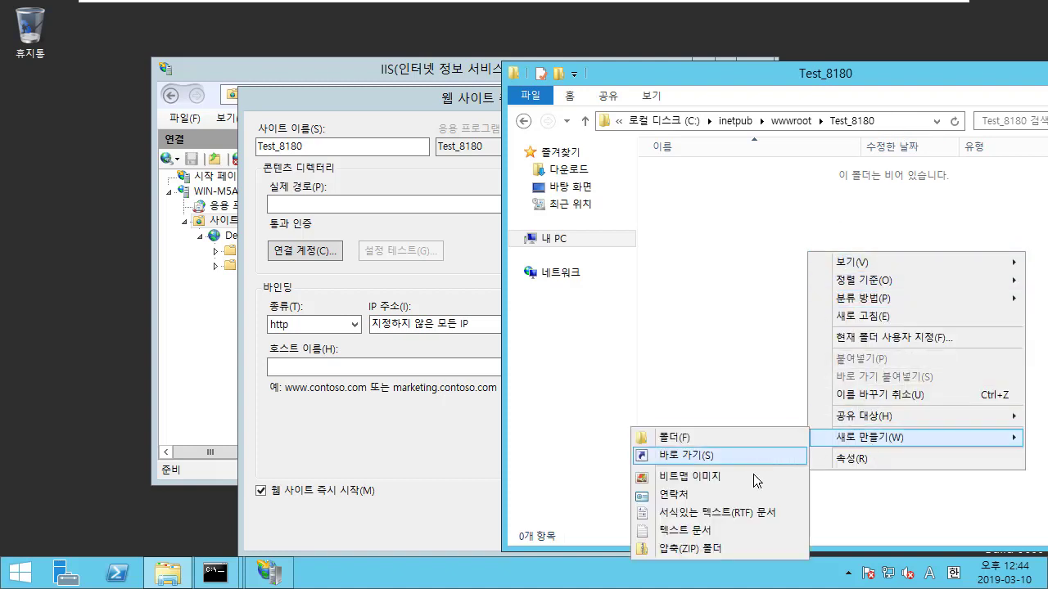
pyautogui.click(743, 538)
# Name the new document index.aspx and accept the change of file extension
pyautogui.write('index.txt')
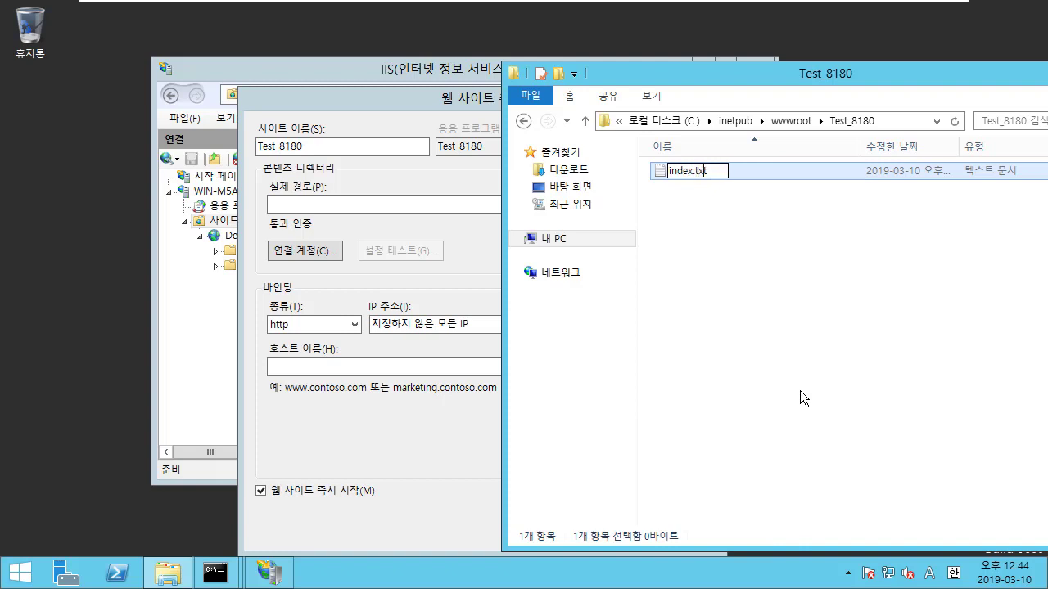
pyautogui.press('Delete')
pyautogui.press('Delete')
pyautogui.press('Delete')
pyautogui.write('aspx')
pyautogui.press('Return')
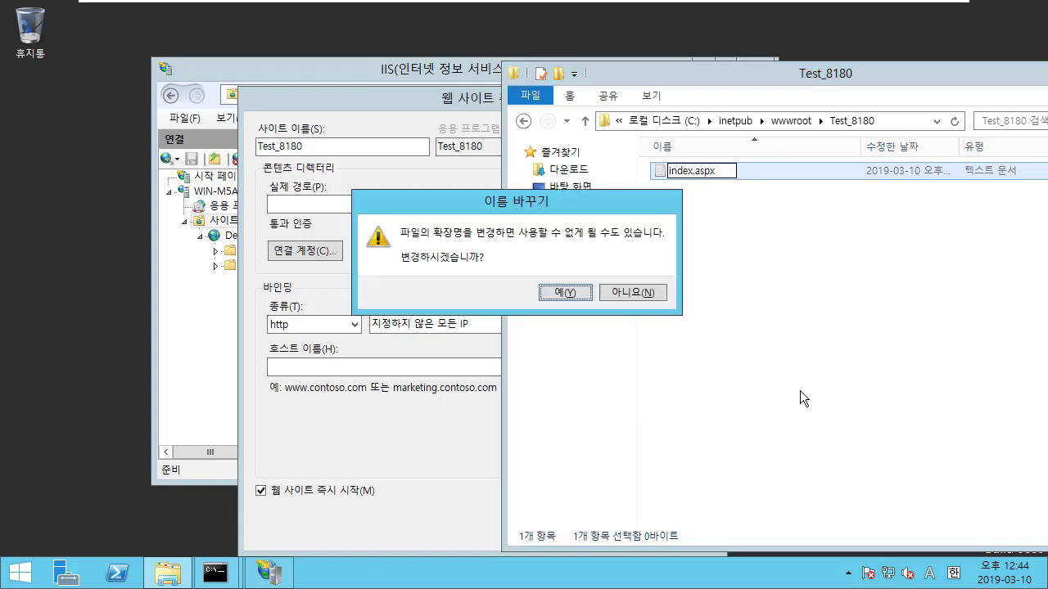
pyautogui.press('Return')
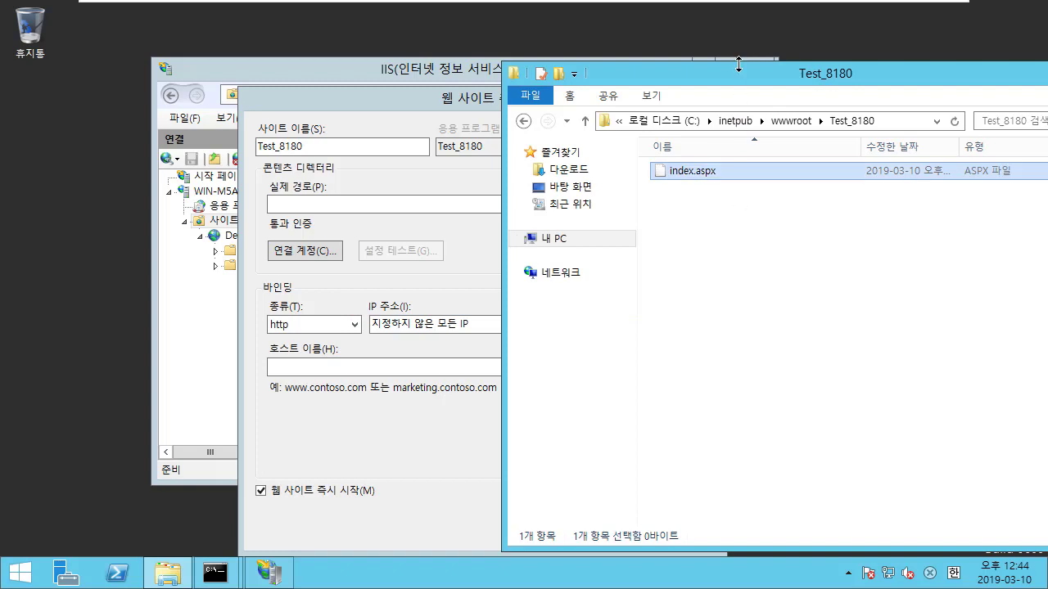
# Launch Notepad and open index.aspx from the Test_8180 folder in it
pyautogui.moveTo(738, 78); pyautogui.dragTo(778, 77)
pyautogui.click(807, 204)
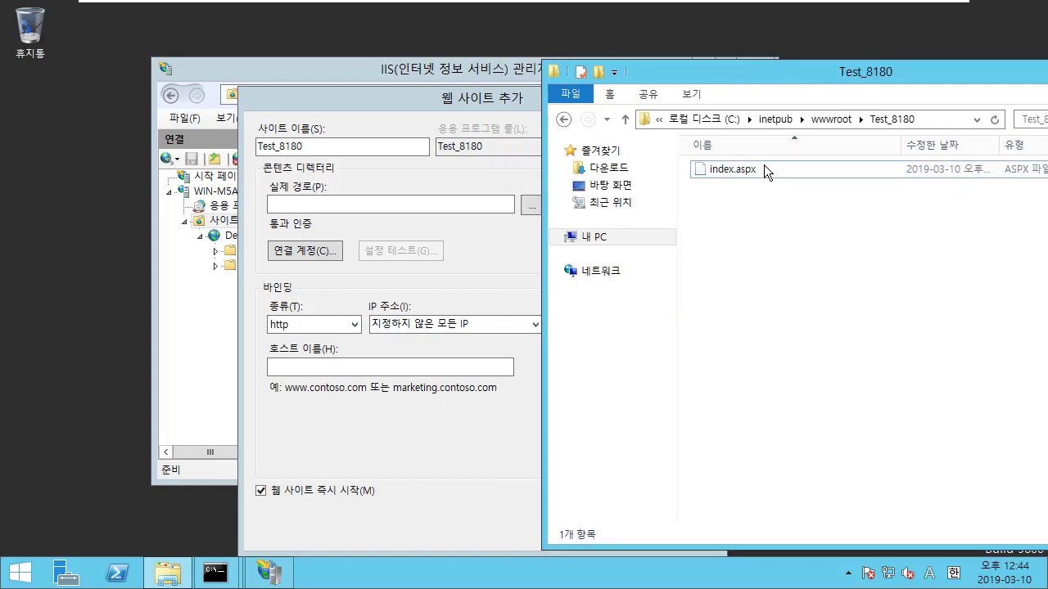
pyautogui.click(764, 167)
pyautogui.click(757, 263)
pyautogui.click(739, 172)
pyautogui.click(753, 237)
pyautogui.press('super+r')
pyautogui.write('notepad')
pyautogui.press('Return')
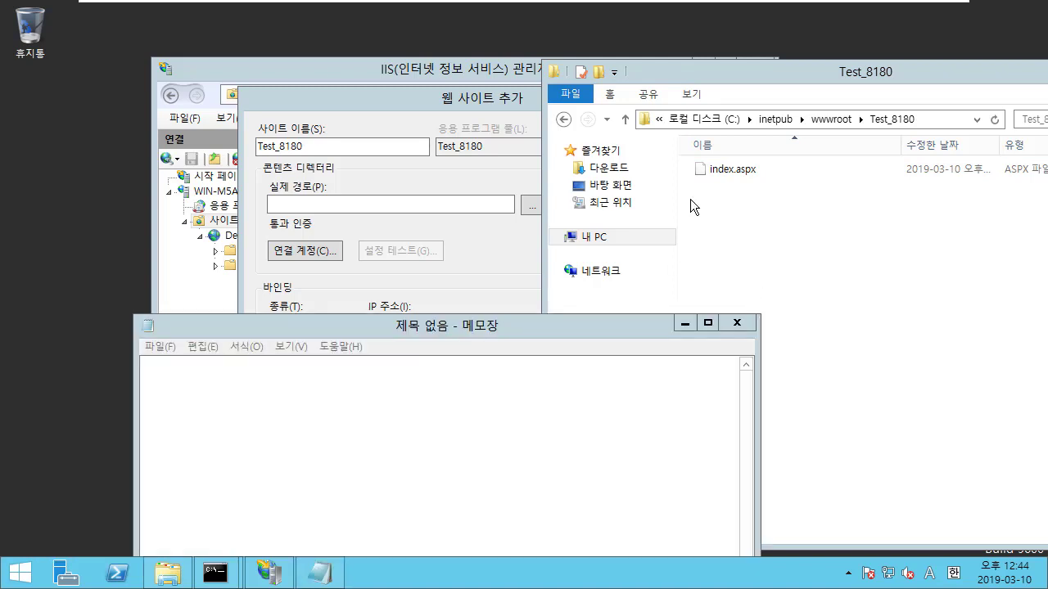
pyautogui.moveTo(735, 170); pyautogui.dragTo(459, 448)
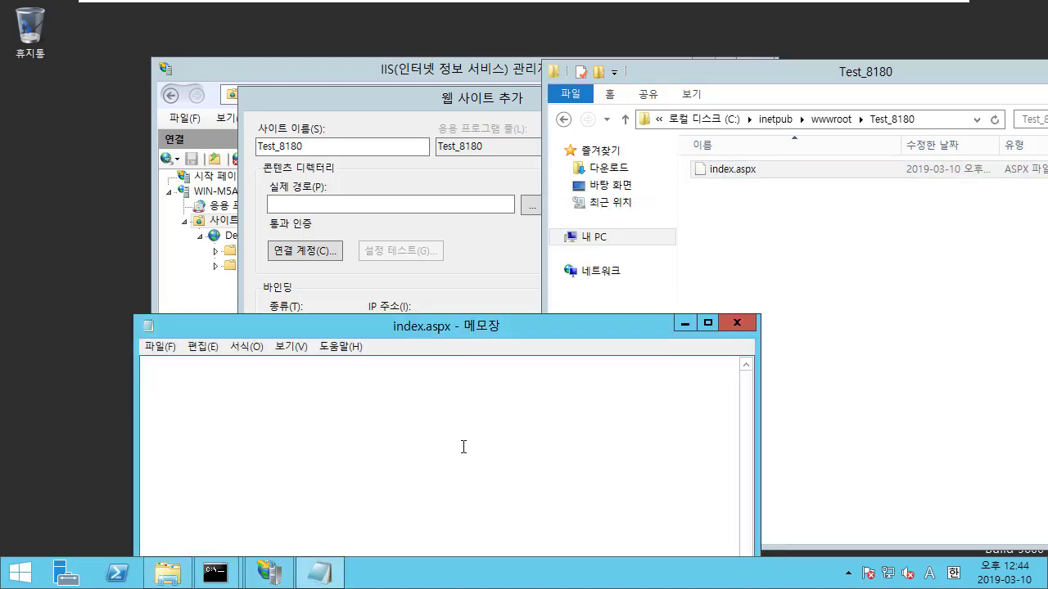
# Write "Test Page 8180 Port" in index.aspx, save the file and close Notepad
pyautogui.write('Test PAge')
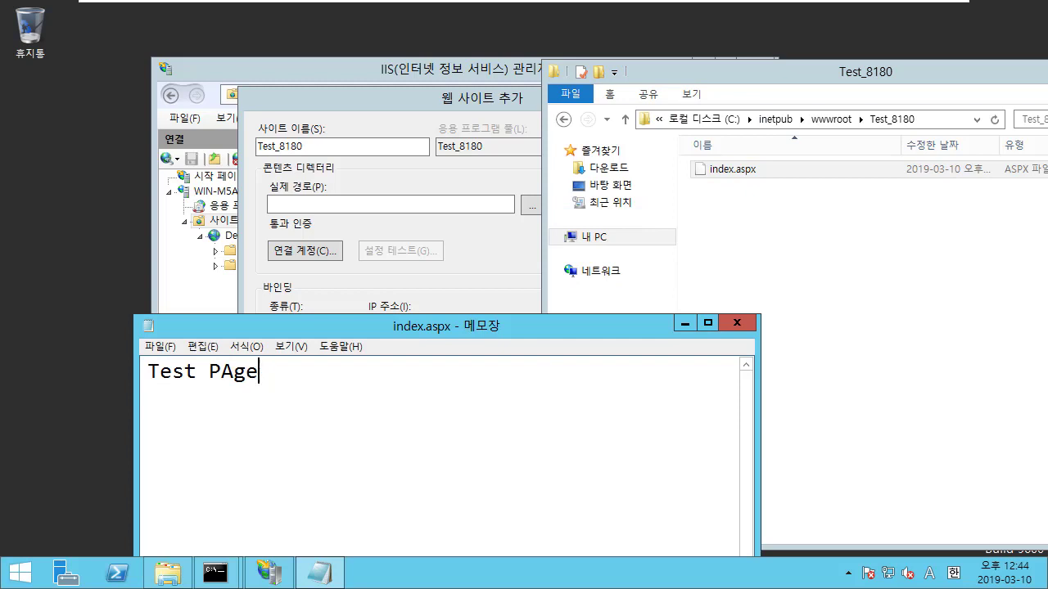
pyautogui.press('BackSpace')
pyautogui.press('BackSpace')
pyautogui.press('BackSpace')
pyautogui.write('age 8180 Port')
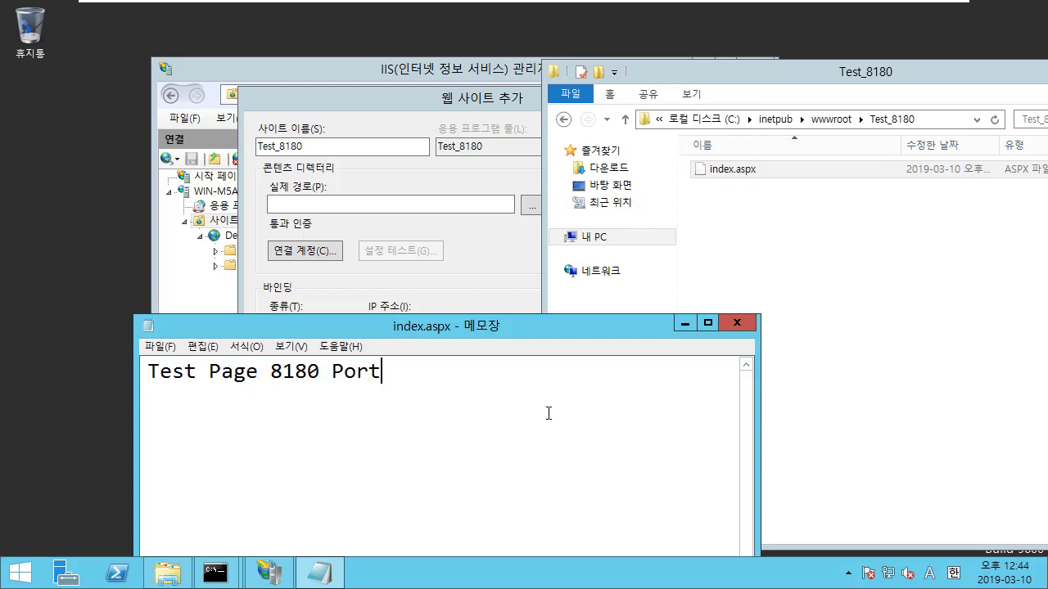
pyautogui.moveTo(554, 402); pyautogui.dragTo(34, 363)
pyautogui.moveTo(332, 375); pyautogui.dragTo(346, 376)
pyautogui.click(751, 325)
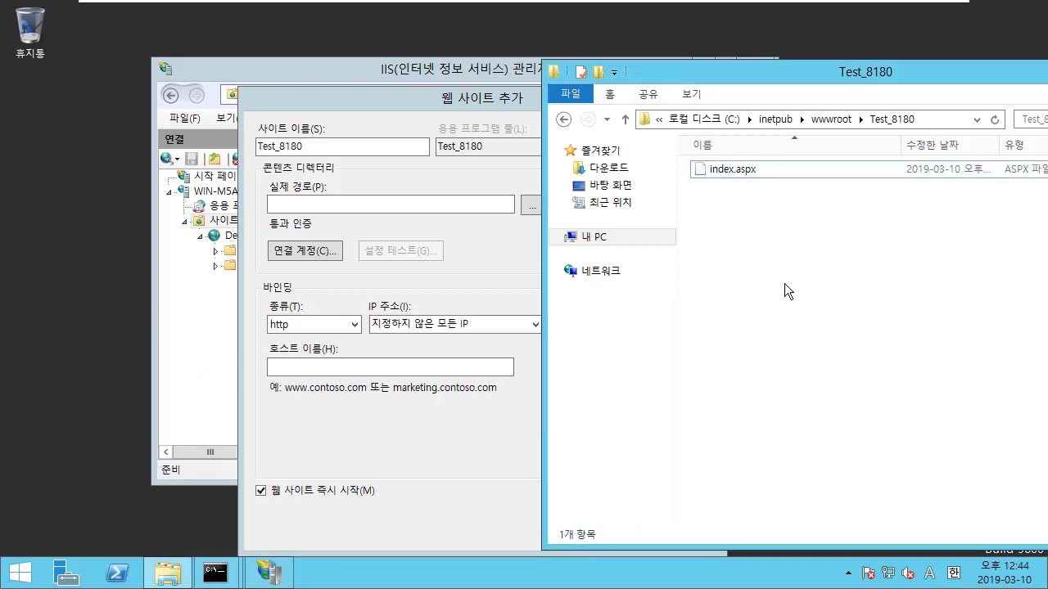
# Return to the Add Website dialog and start browsing for the Test_8180 site's physical path
pyautogui.moveTo(459, 107); pyautogui.dragTo(423, 94)
pyautogui.moveTo(740, 250); pyautogui.dragTo(787, 157)
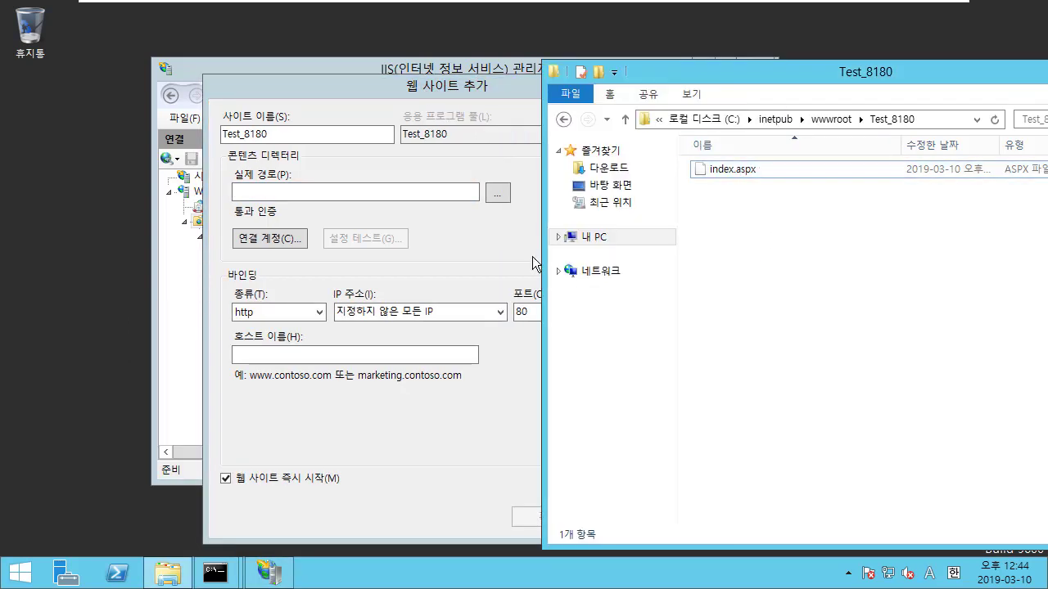
pyautogui.click(438, 103)
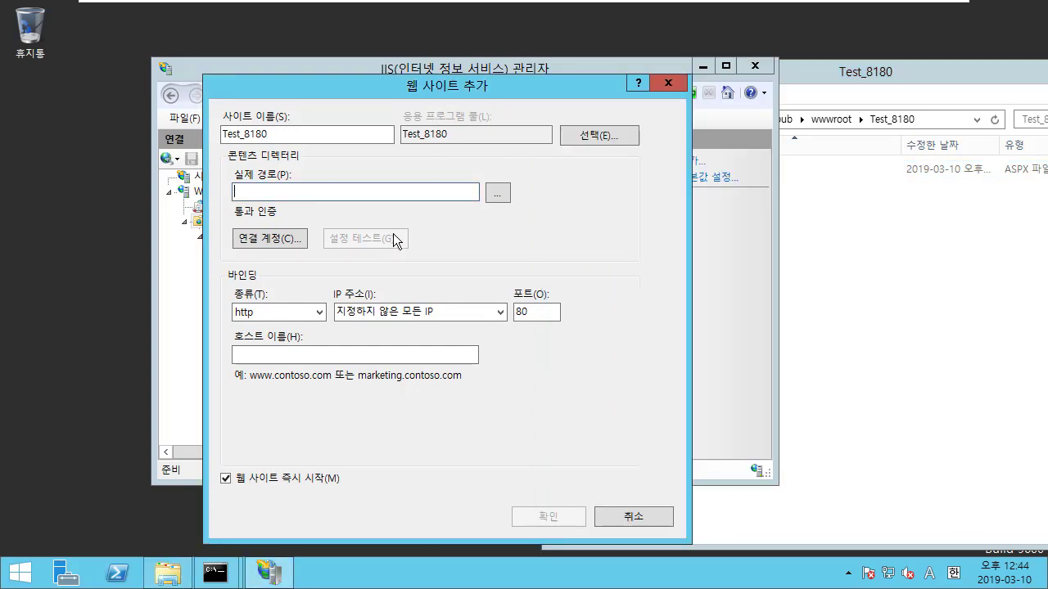
pyautogui.click(931, 121)
pyautogui.press('Escape')
pyautogui.click(505, 197)
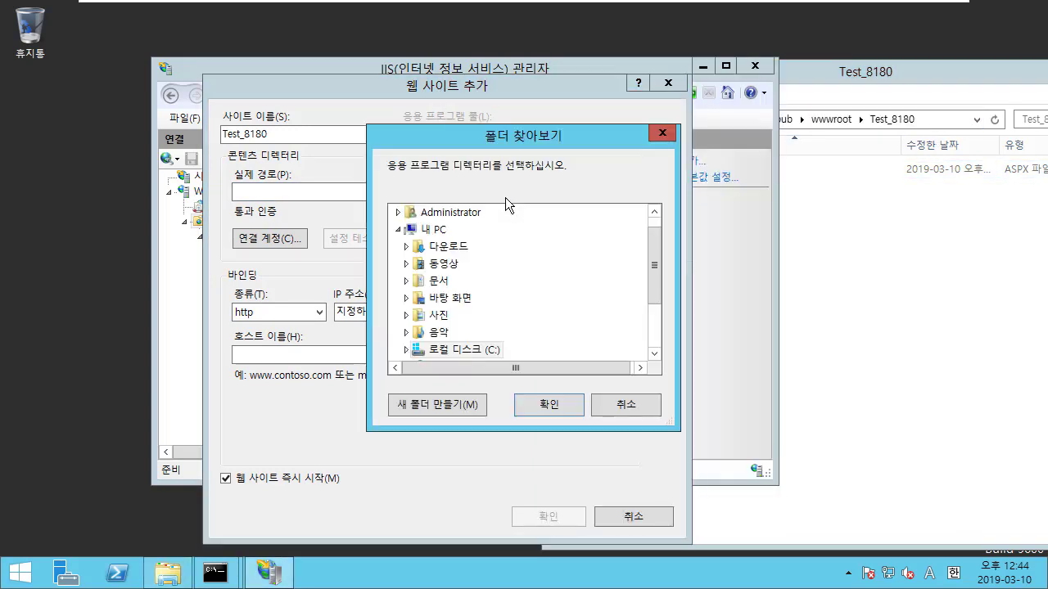
# Choose the folder C:\inetpub\wwwroot\Test_8180 as the new site's physical path
pyautogui.scroll(-2, 644, 283)
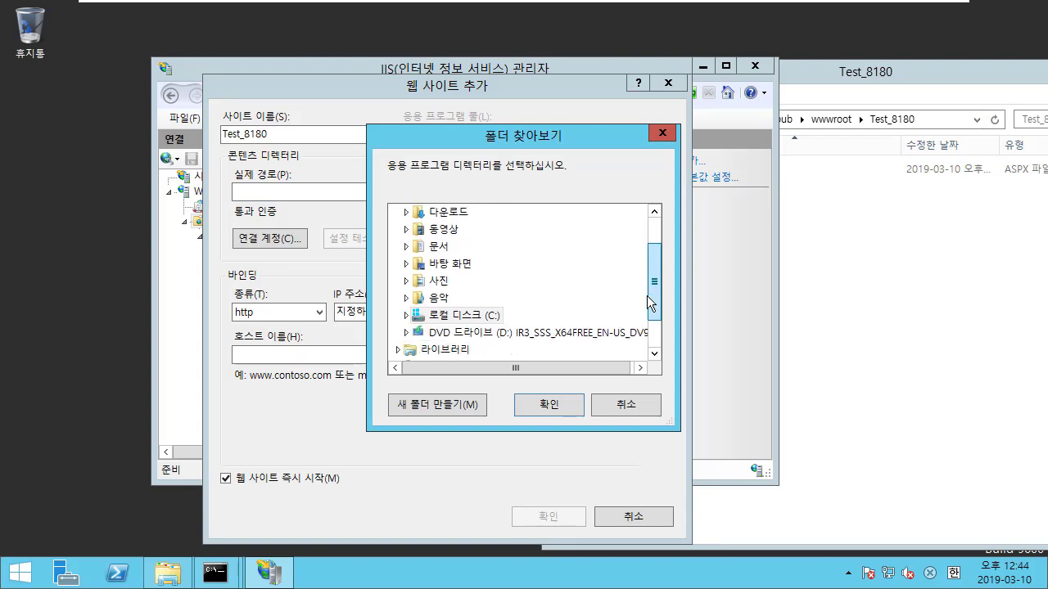
pyautogui.doubleClick(491, 278)
pyautogui.scroll(-1, 528, 280)
pyautogui.scroll(1, 528, 279)
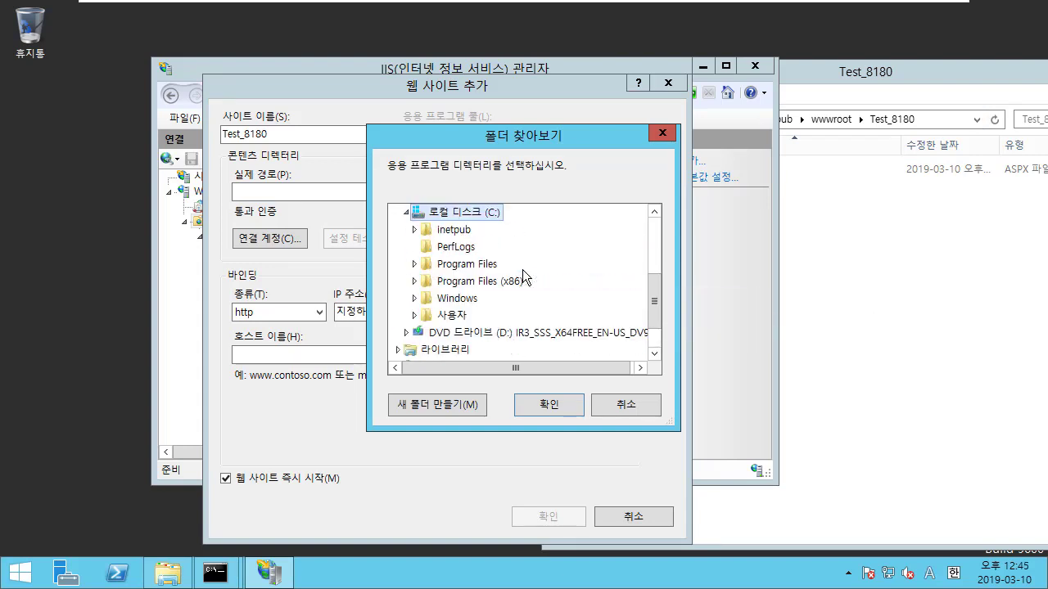
pyautogui.doubleClick(454, 229)
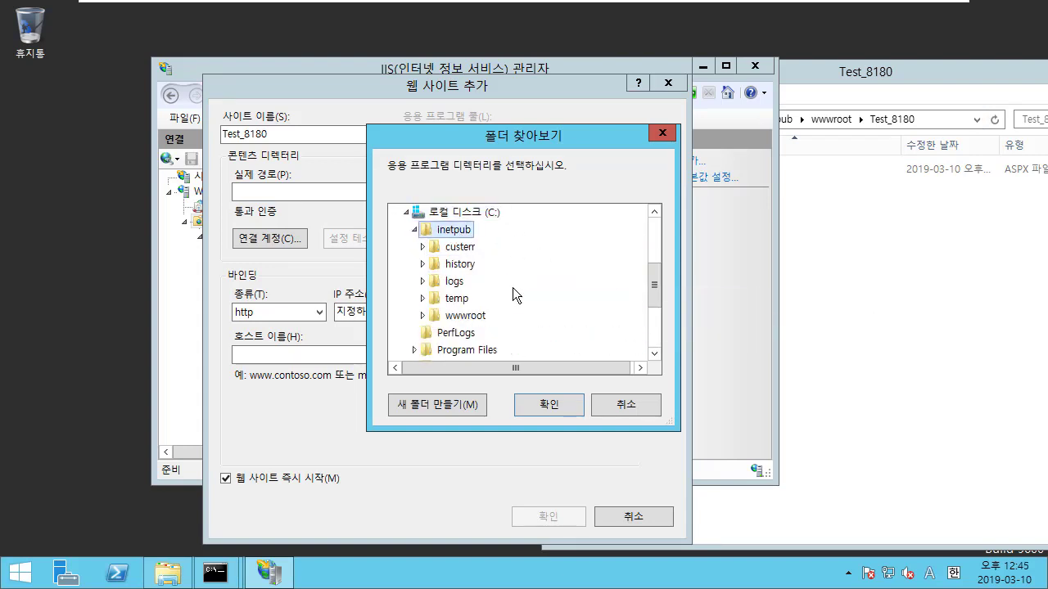
pyautogui.doubleClick(479, 317)
pyautogui.scroll(-1, 517, 281)
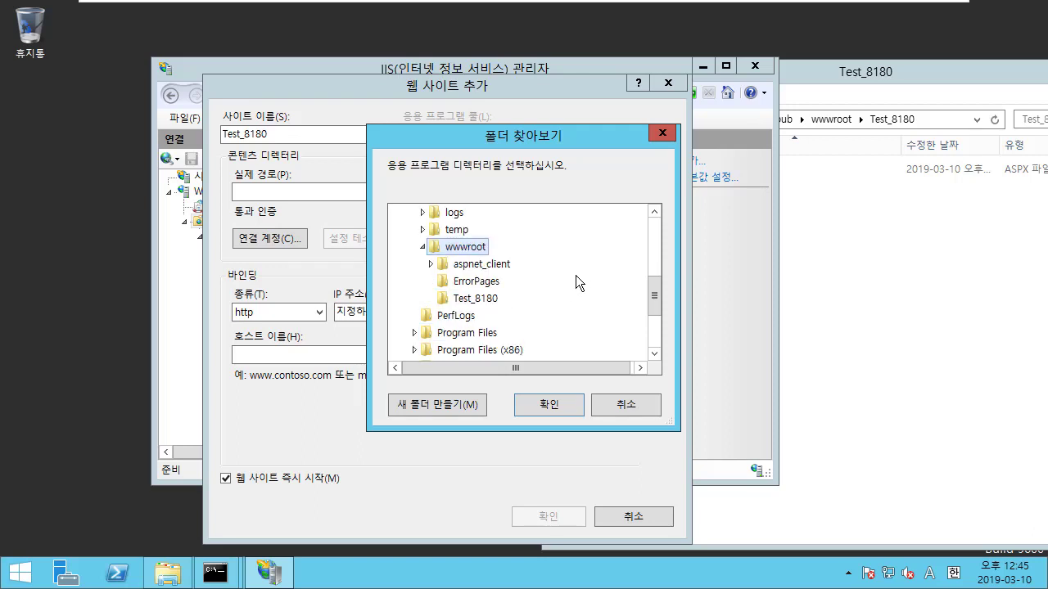
pyautogui.click(475, 298)
pyautogui.click(542, 408)
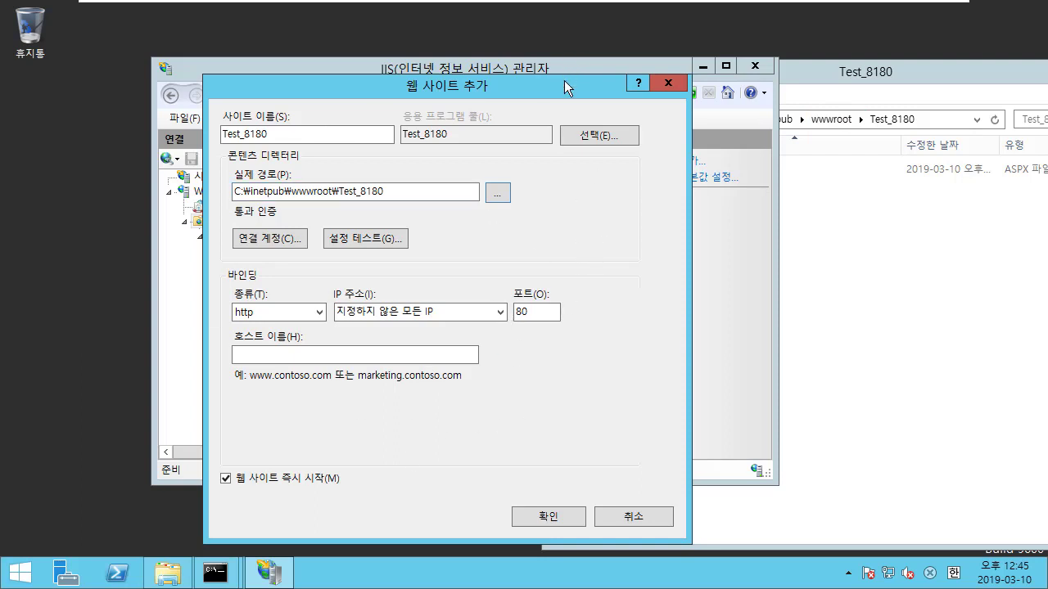
# Create the Test_8180 website with its http binding left on port 80, confirming the creation
pyautogui.moveTo(564, 80); pyautogui.dragTo(559, 54)
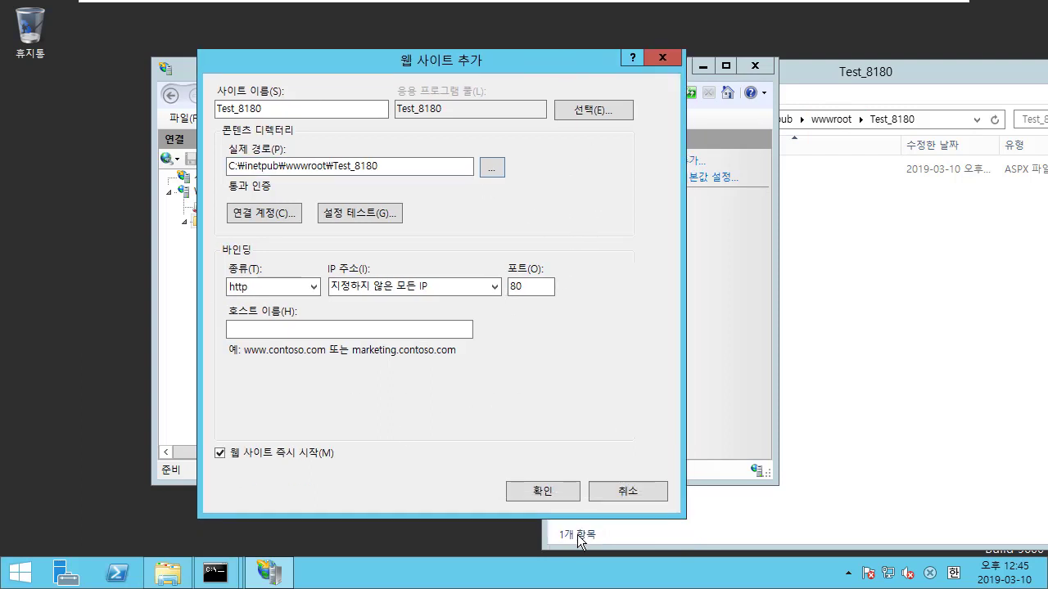
pyautogui.click(564, 494)
pyautogui.click(597, 352)
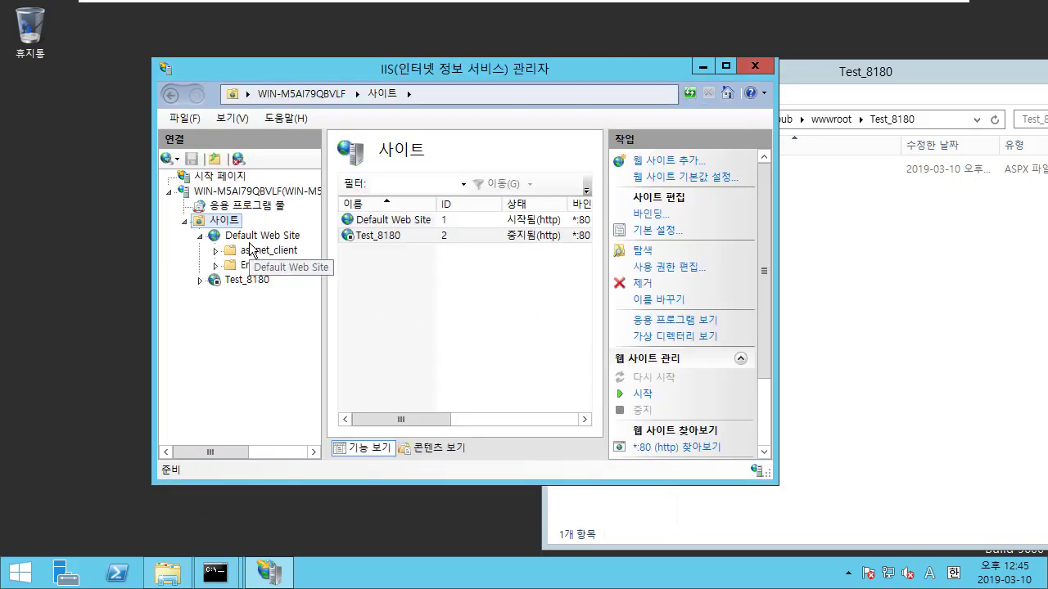
# Set the port of the Test_8180 site's http binding to 8180 and close the site bindings
pyautogui.click(249, 286)
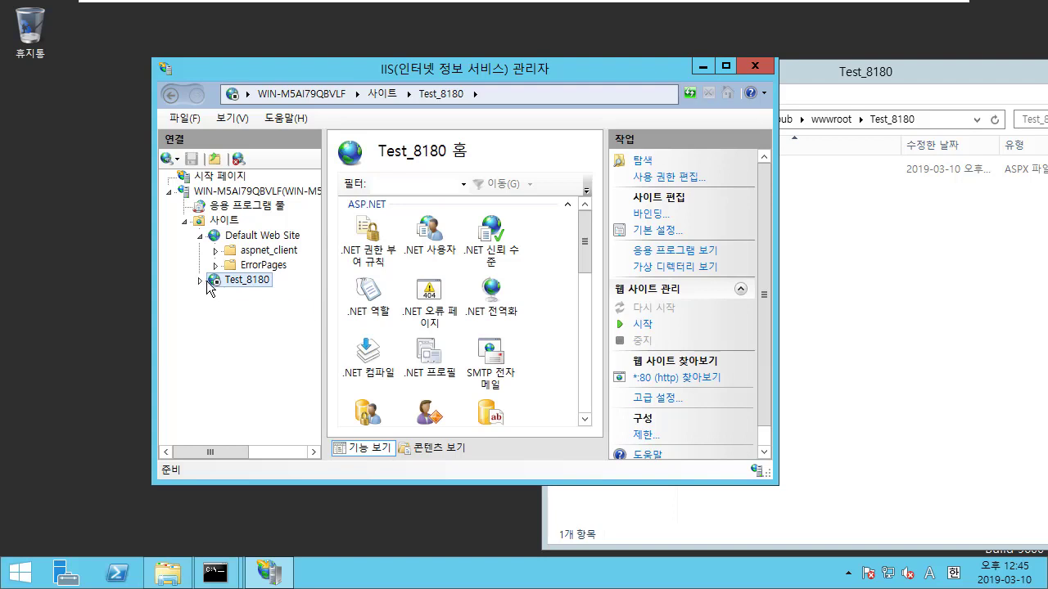
pyautogui.rightClick(220, 282)
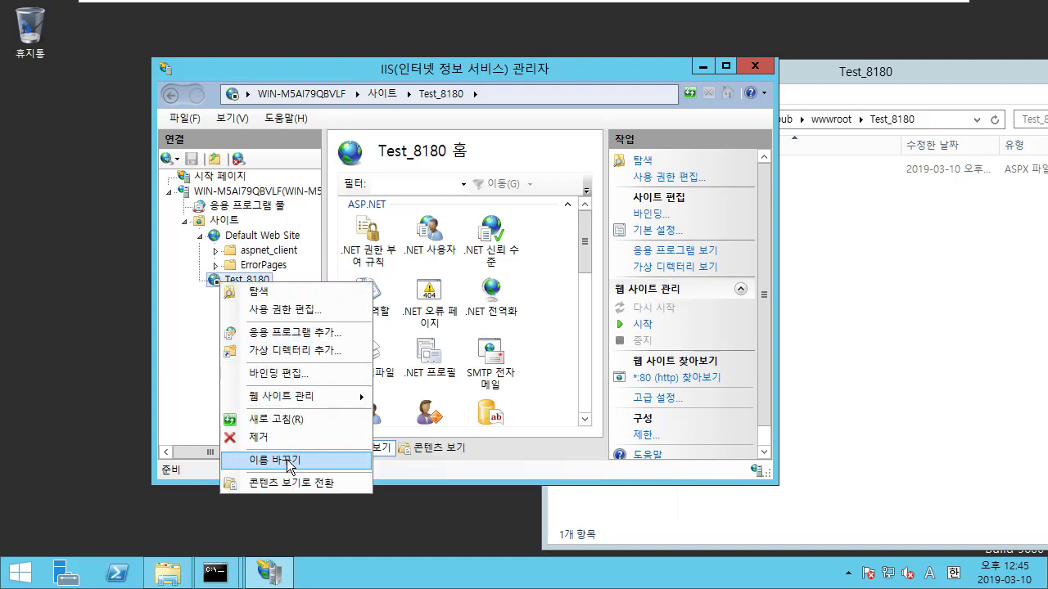
pyautogui.press('Escape')
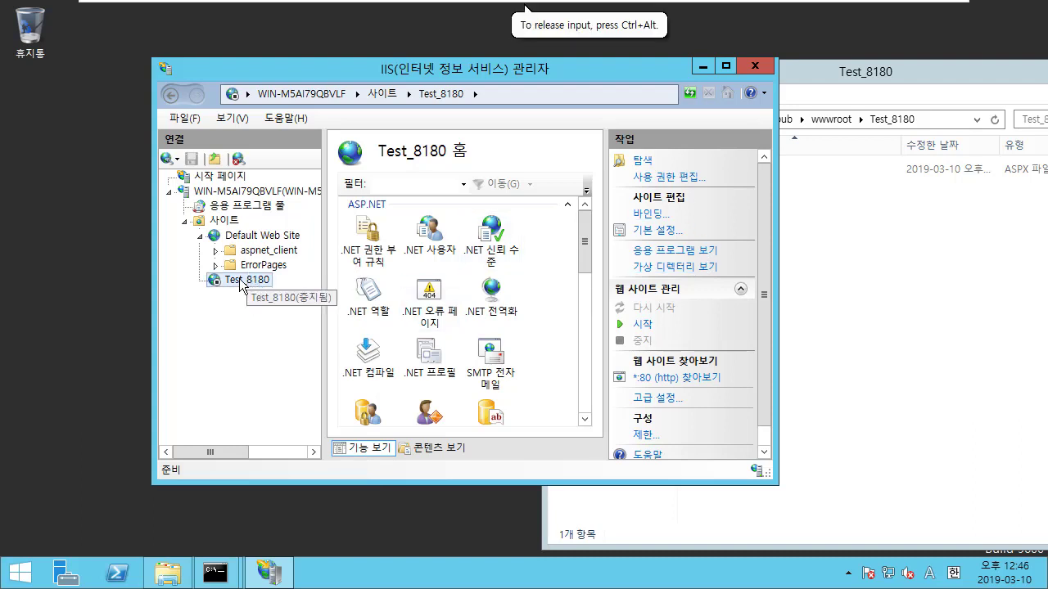
pyautogui.click(654, 216)
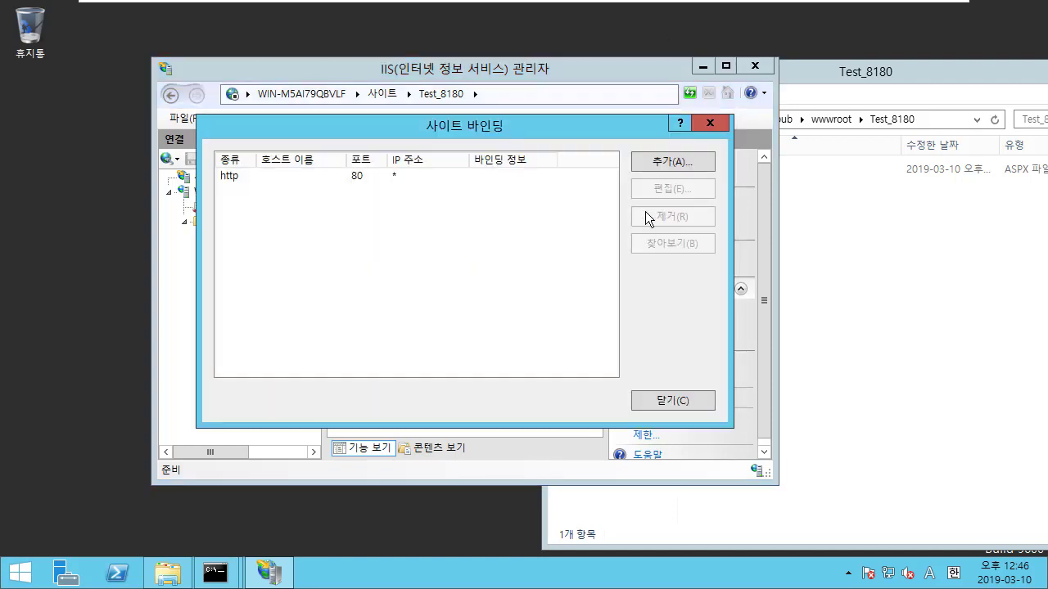
pyautogui.click(518, 176)
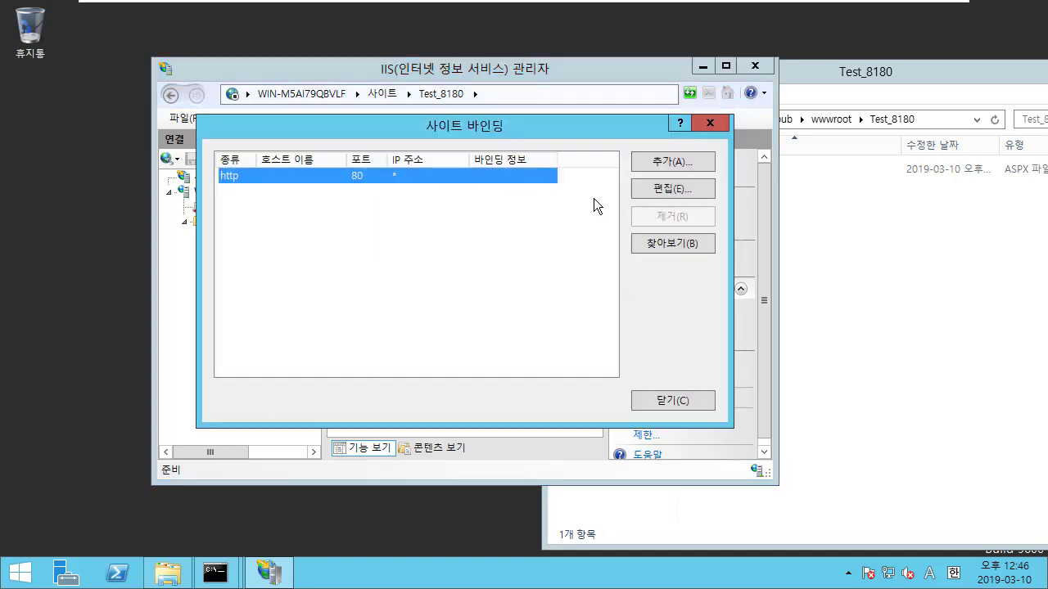
pyautogui.click(667, 189)
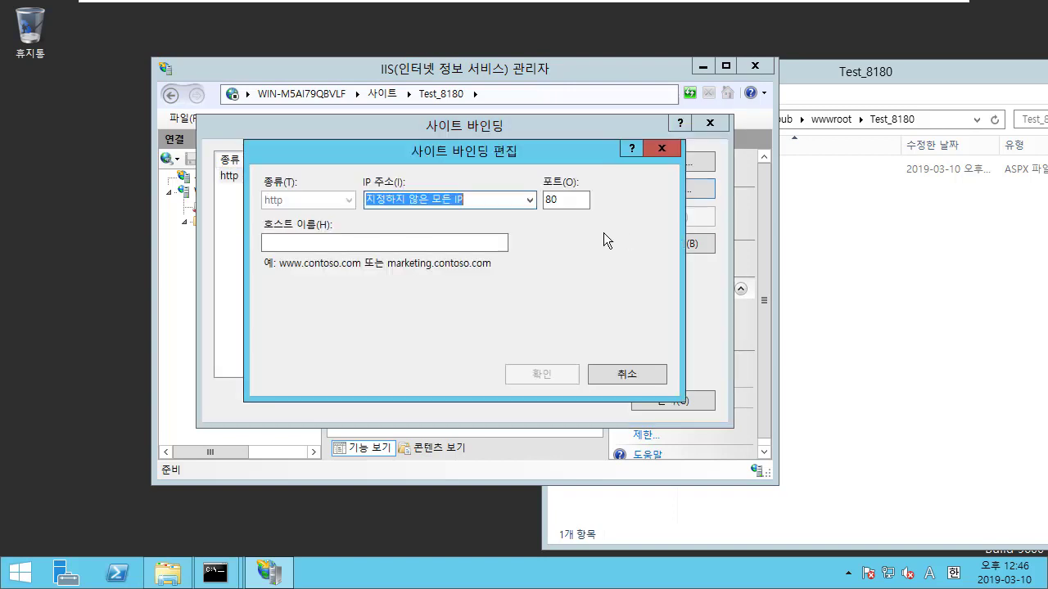
pyautogui.doubleClick(560, 202)
pyautogui.write('8180')
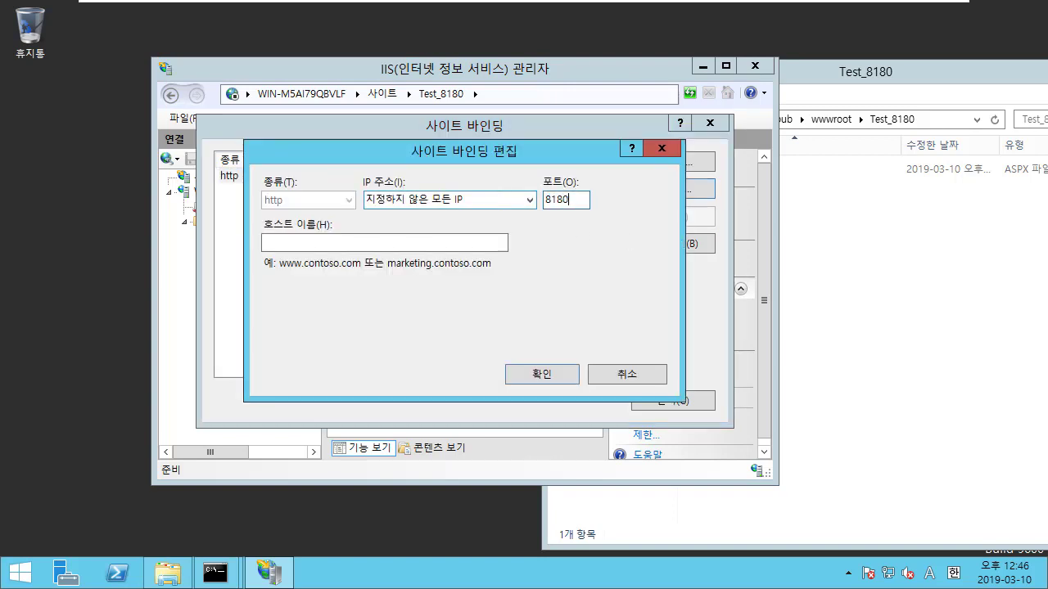
pyautogui.moveTo(536, 155); pyautogui.dragTo(591, 153)
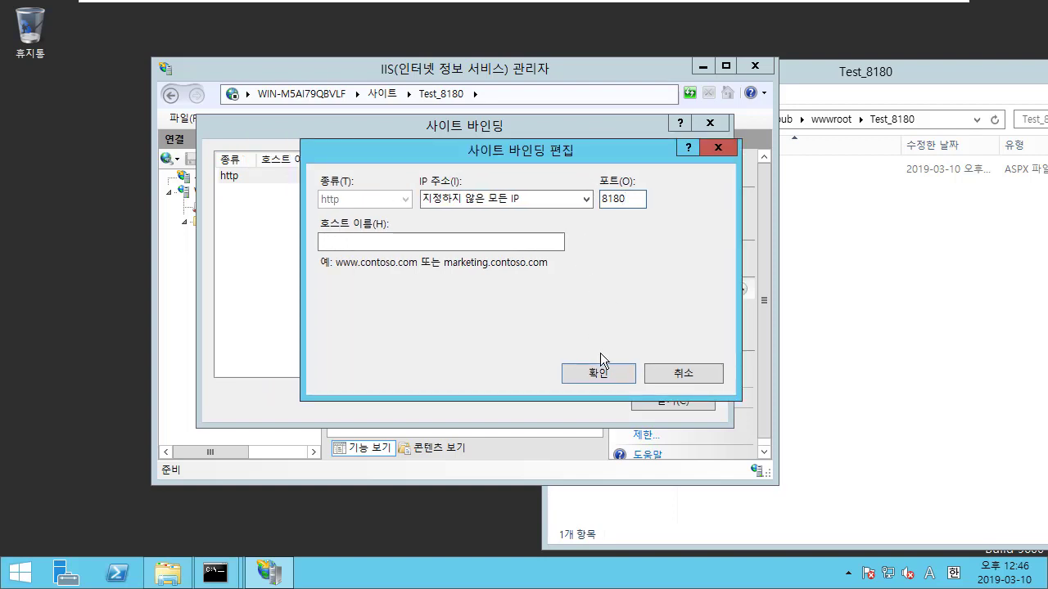
pyautogui.click(596, 374)
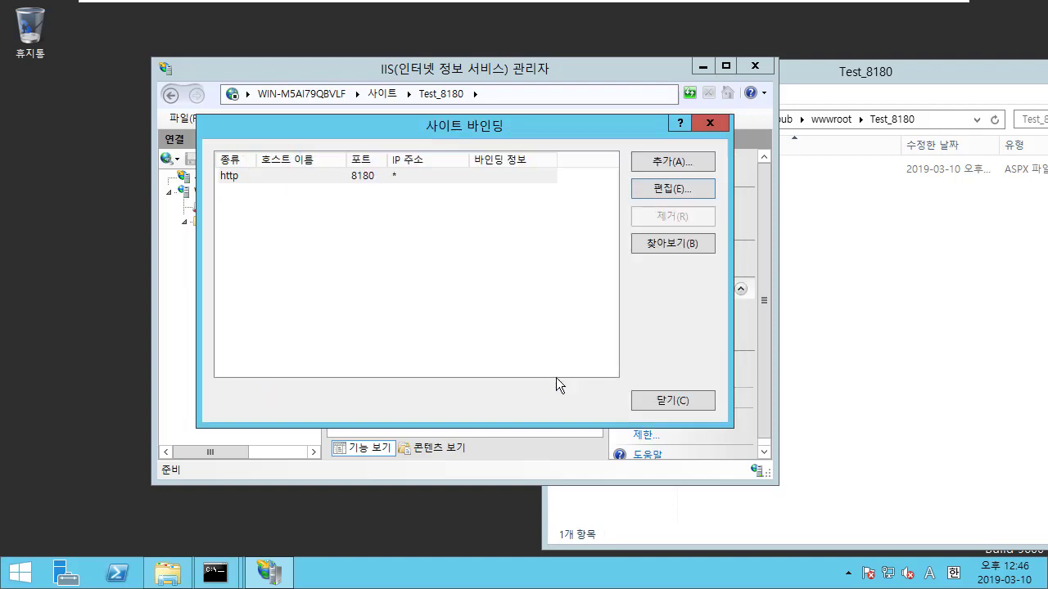
pyautogui.click(670, 400)
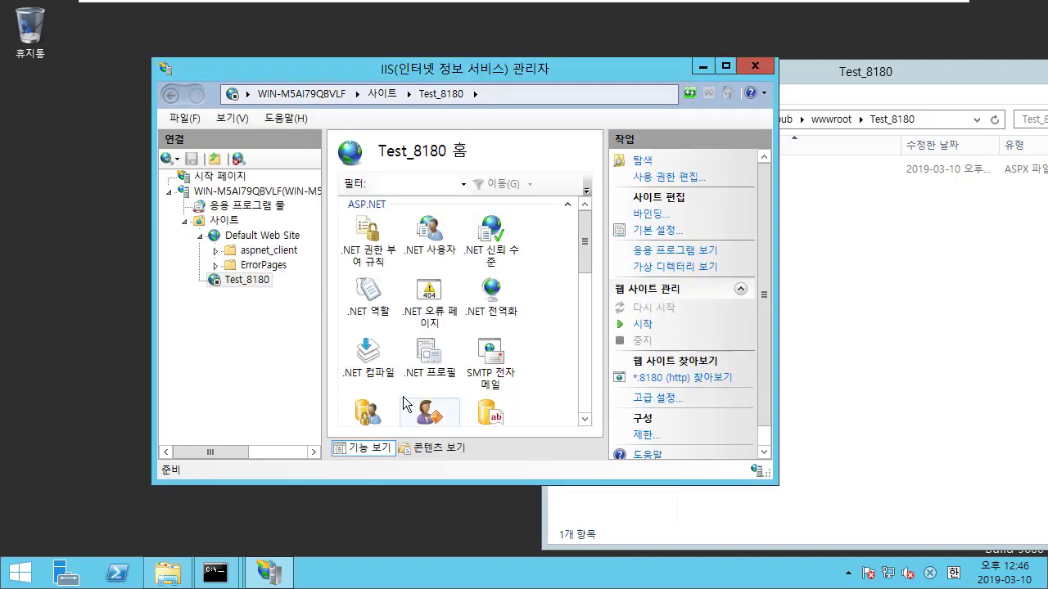
# Start the Test_8180 website
pyautogui.rightClick(255, 281)
pyautogui.moveTo(329, 410)
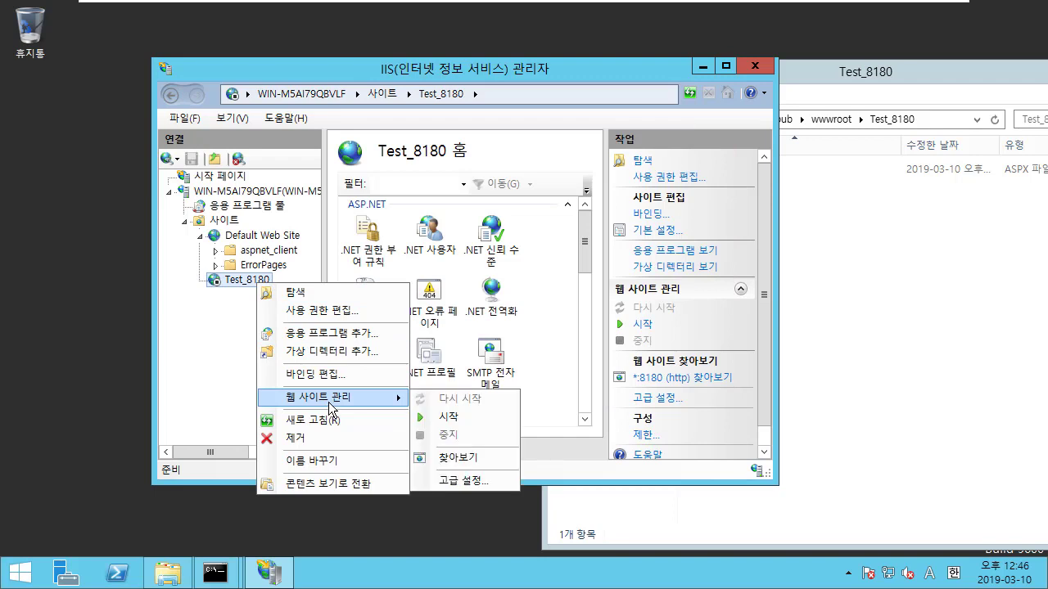
pyautogui.click(430, 416)
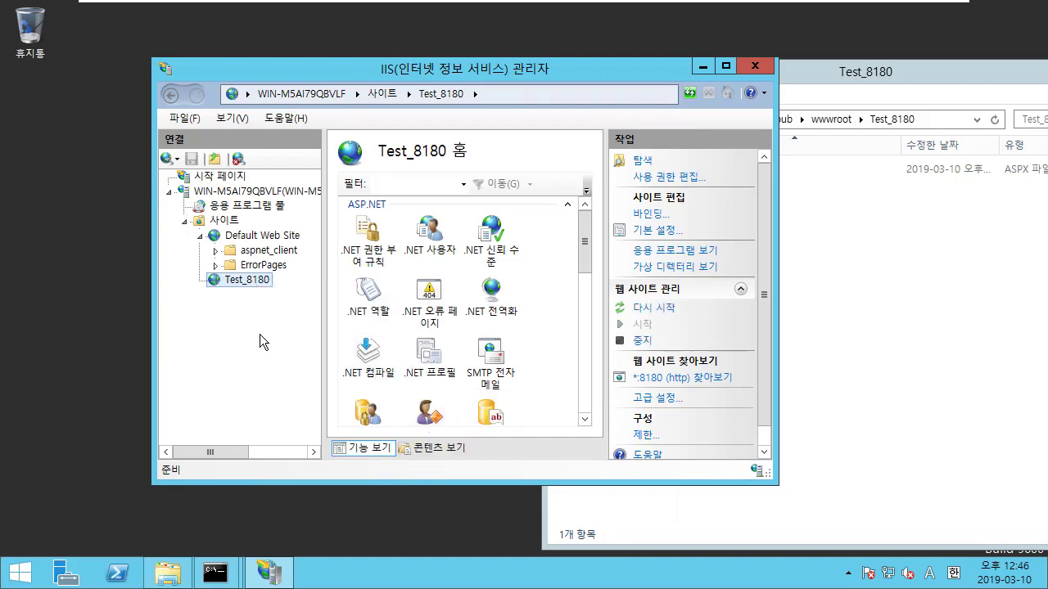
pyautogui.rightClick(263, 288)
pyautogui.moveTo(373, 399)
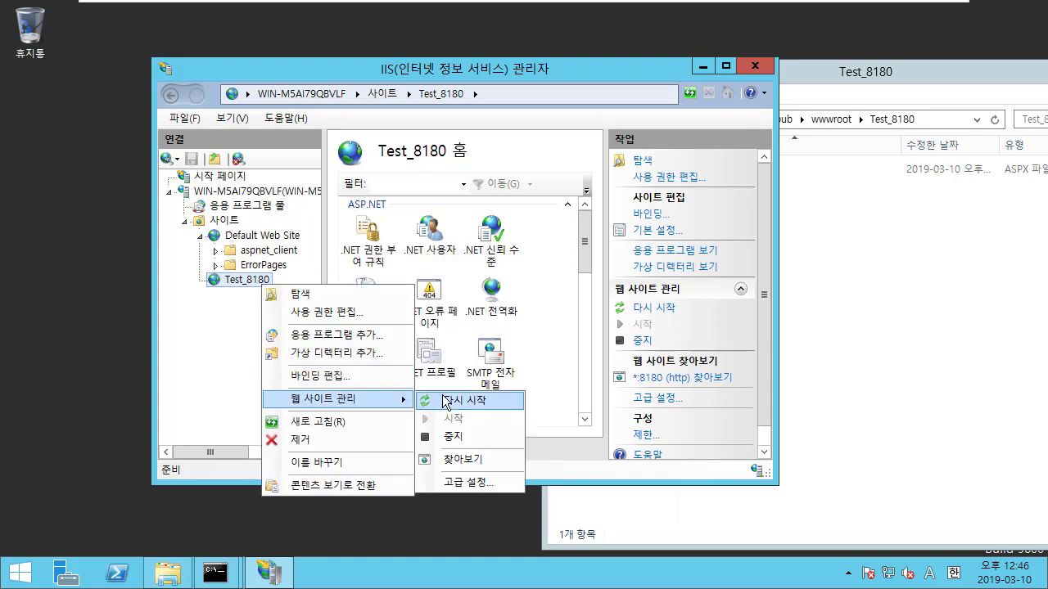
pyautogui.click(229, 343)
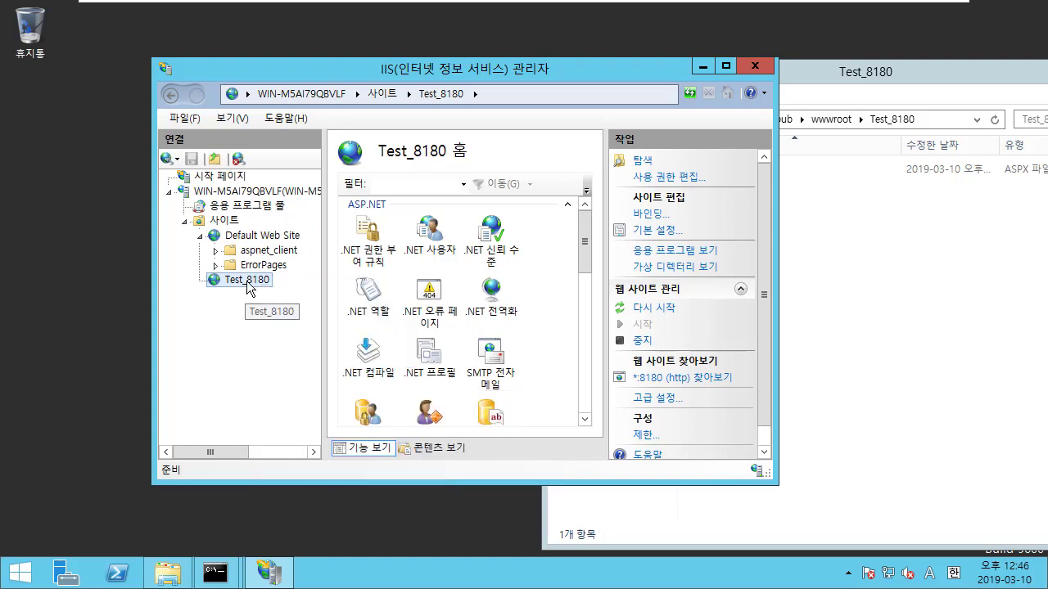
# Launch a command prompt and run ipconfig to look up the server's IPv4 address
pyautogui.click(802, 292)
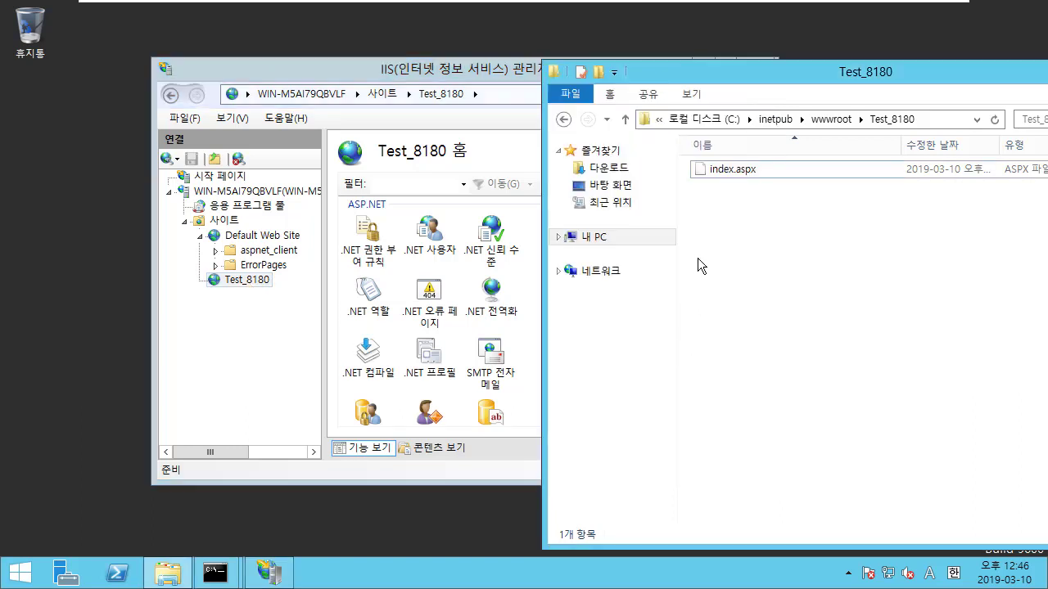
pyautogui.press('super+r')
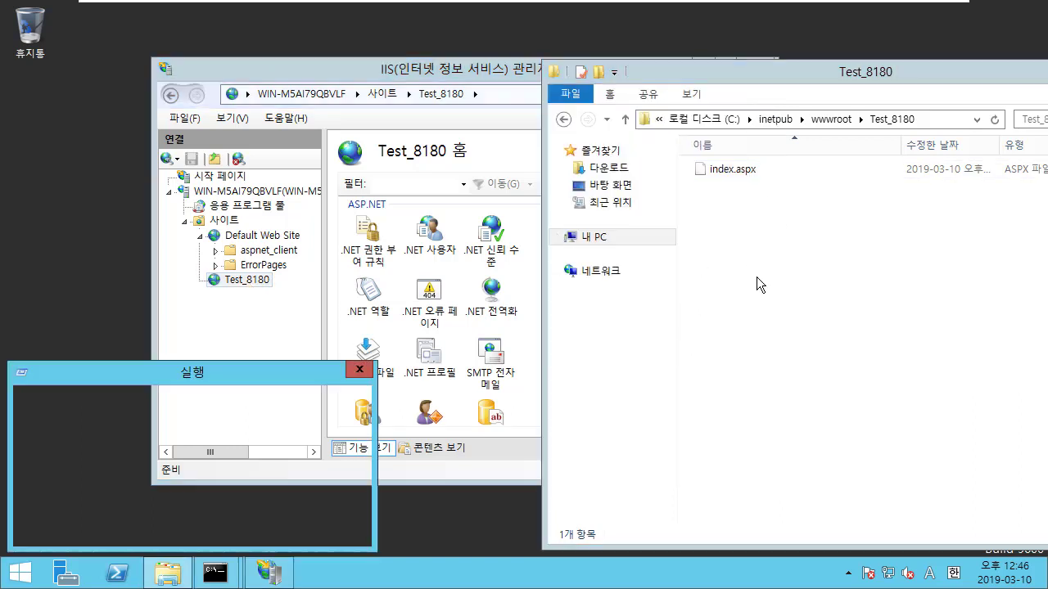
pyautogui.write('cmd')
pyautogui.press('Return')
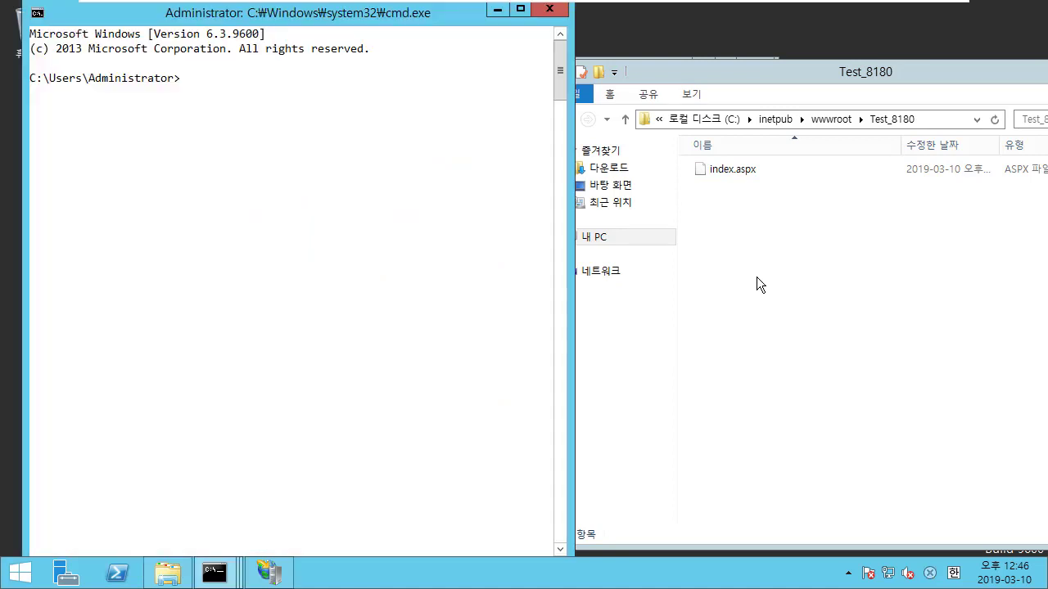
pyautogui.write('ipconfig')
pyautogui.press('Return')
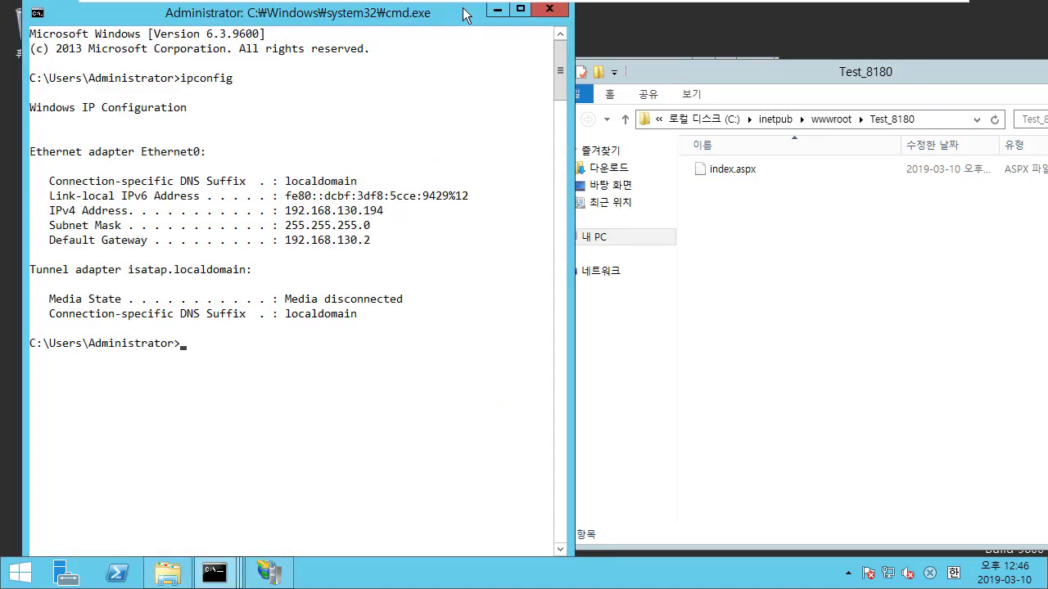
pyautogui.moveTo(459, 14); pyautogui.dragTo(472, 34)
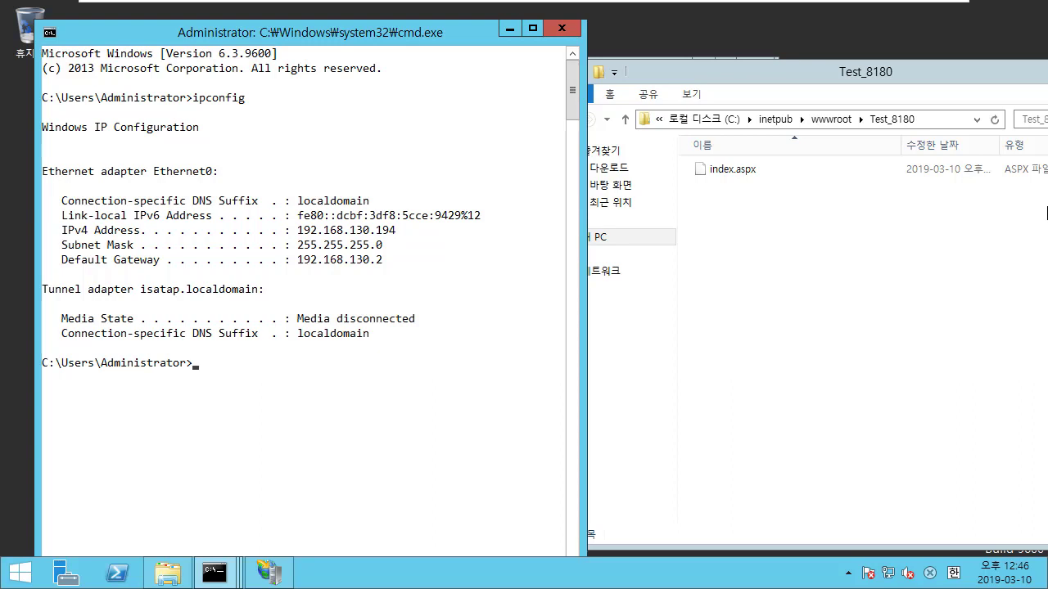
# Switch to Chrome and load 192.168.130.194:8180/index.aspx to test the new site
pyautogui.moveTo(1046, 573); pyautogui.dragTo(677, 243)
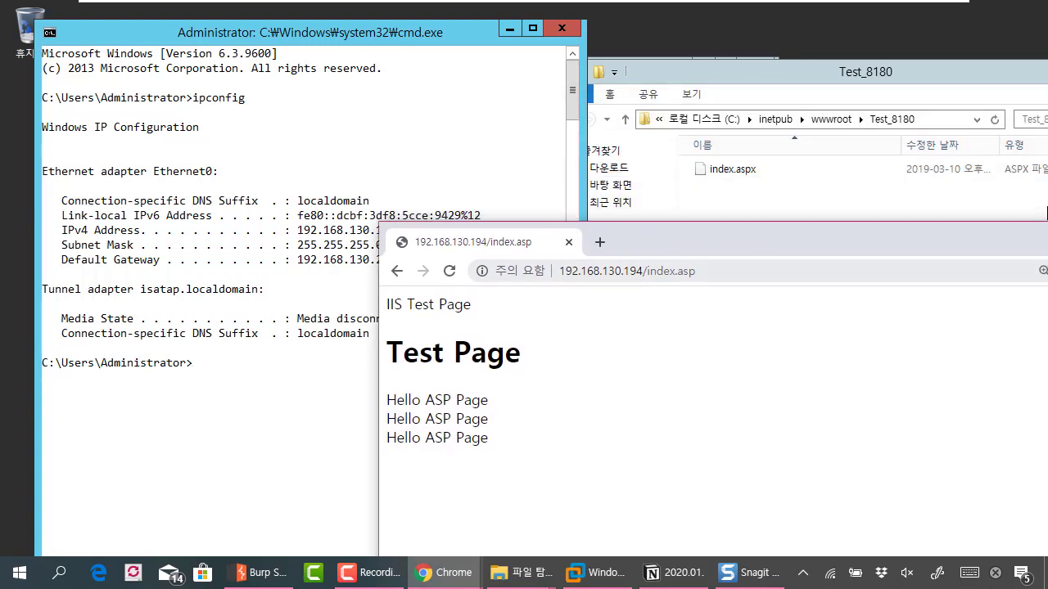
pyautogui.click(654, 271)
pyautogui.moveTo(636, 271)
pyautogui.mouseDown()
pyautogui.moveTo(698, 271)
pyautogui.moveTo(643, 271)
pyautogui.mouseUp()
pyautogui.click(701, 271)
pyautogui.write(':8')
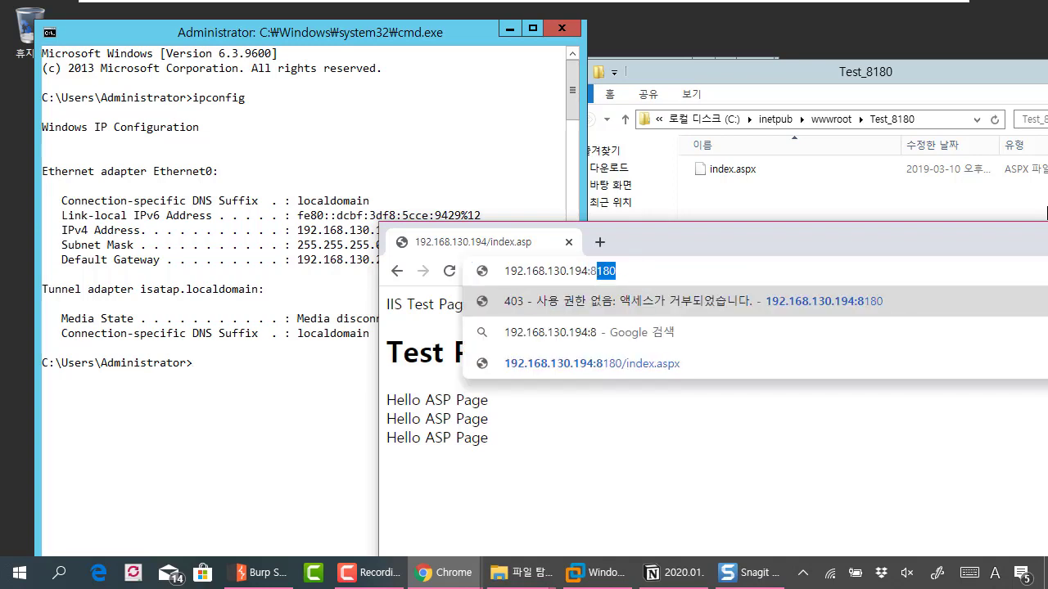
pyautogui.write('180/')
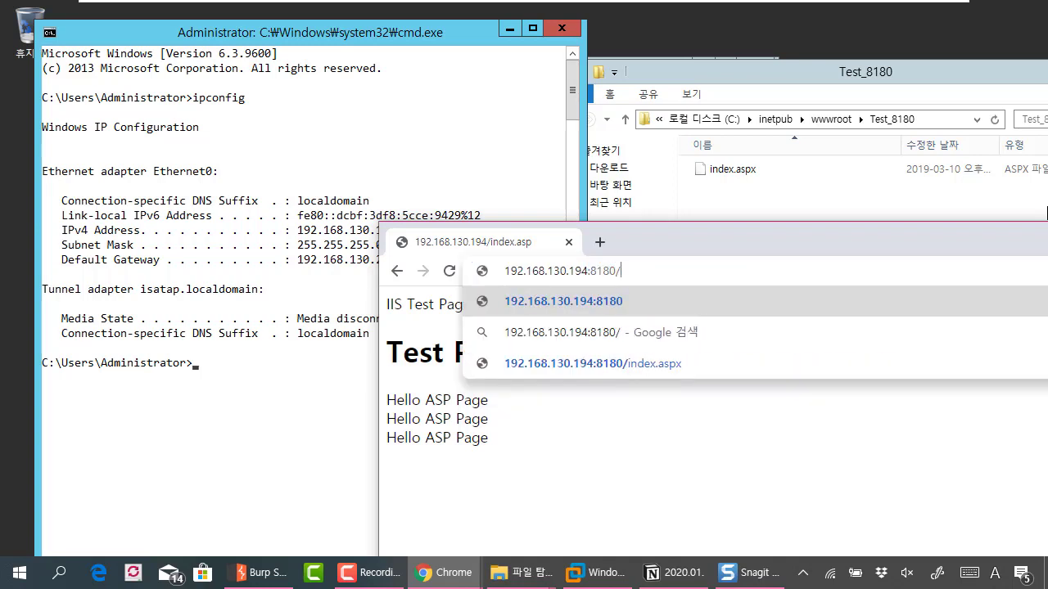
pyautogui.write('index.aspx')
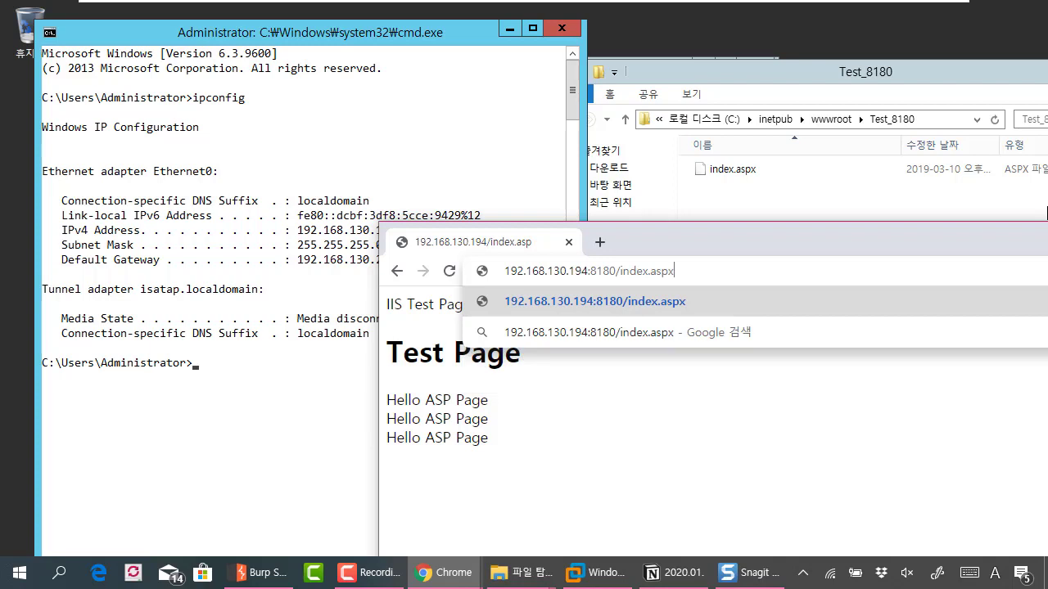
pyautogui.press('BackSpace')
pyautogui.press('BackSpace')
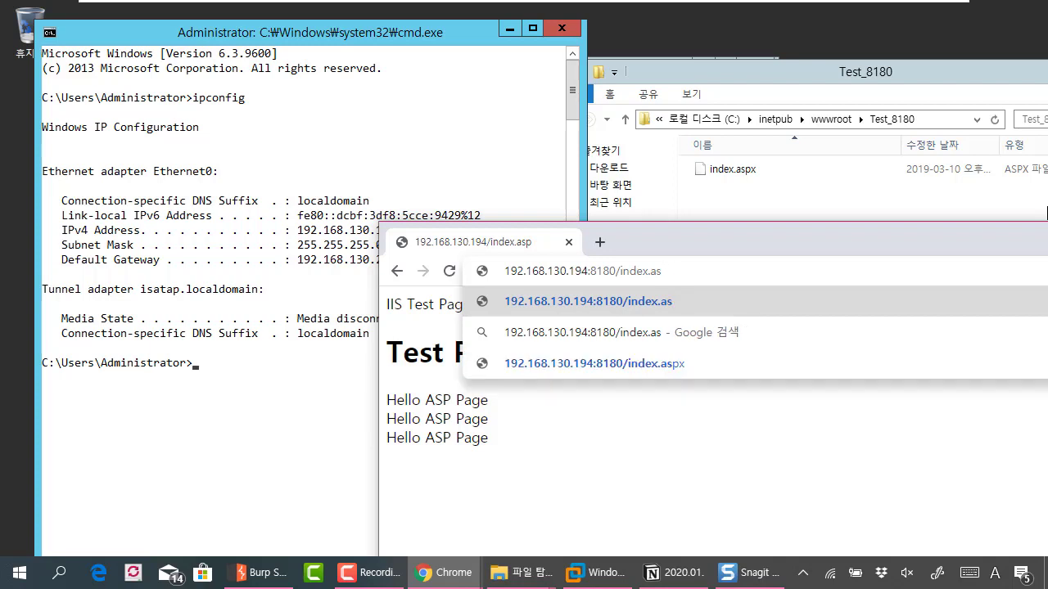
pyautogui.write('px')
pyautogui.press('Return')
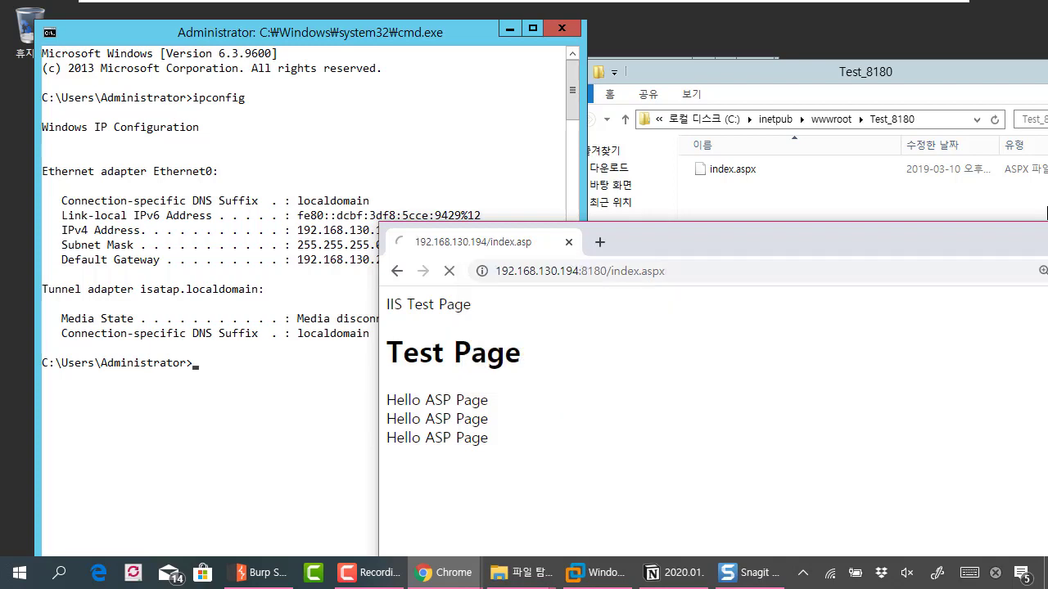
# Move the Chrome window clear, minimize the command prompt, and shift the Test_8180 folder window slightly
pyautogui.moveTo(730, 237); pyautogui.dragTo(745, 144)
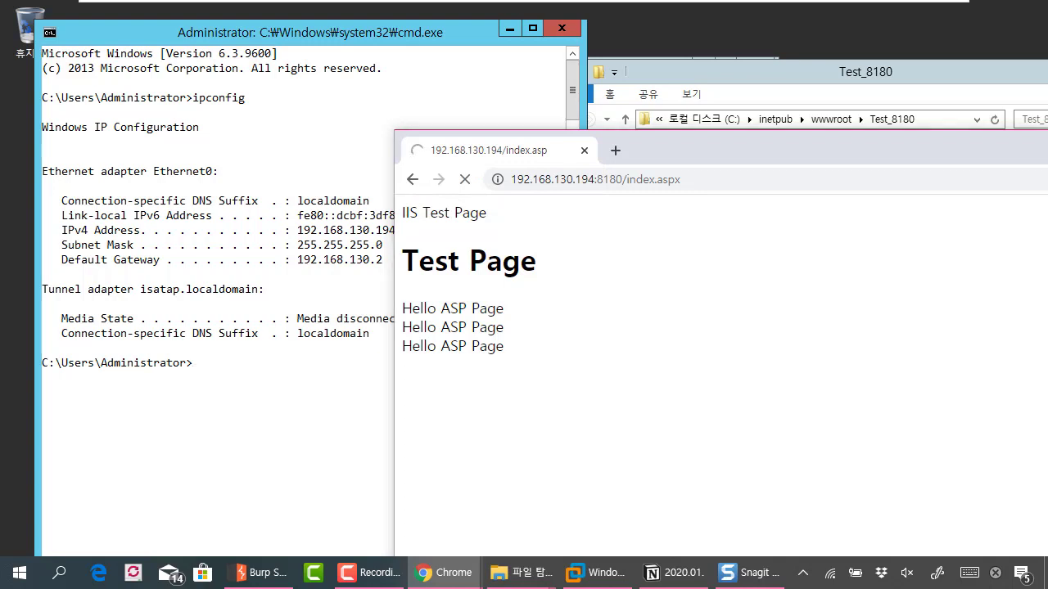
pyautogui.click(496, 39)
pyautogui.click(509, 29)
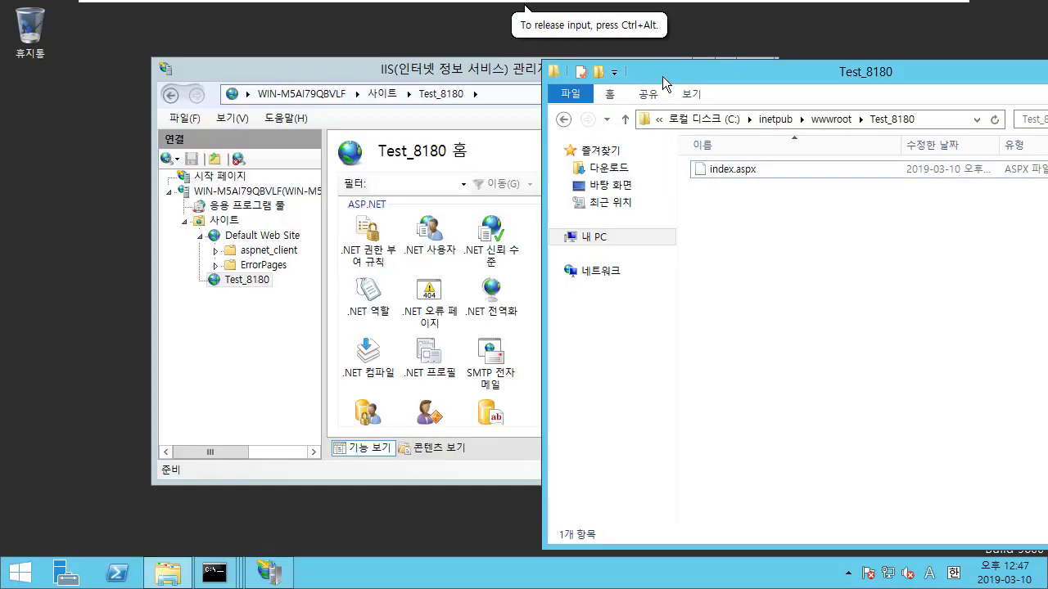
pyautogui.moveTo(662, 76); pyautogui.dragTo(634, 77)
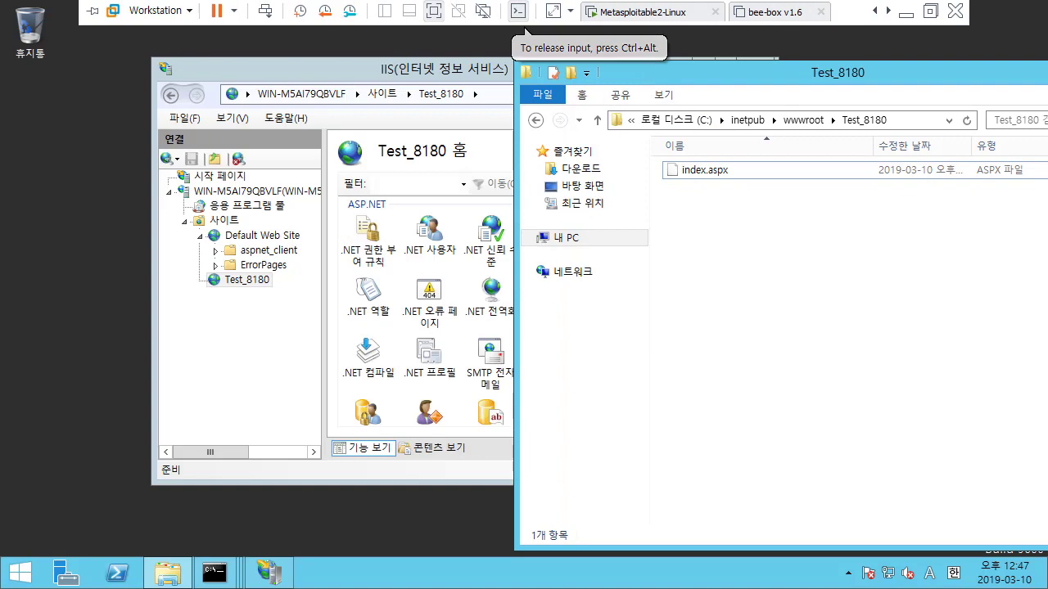
# Switch back to Chrome and check the address 192.168.130.194:8180/index.aspx of the test page
pyautogui.hotkey('alt', 'Tab')
pyautogui.moveTo(661, 143); pyautogui.dragTo(698, 111)
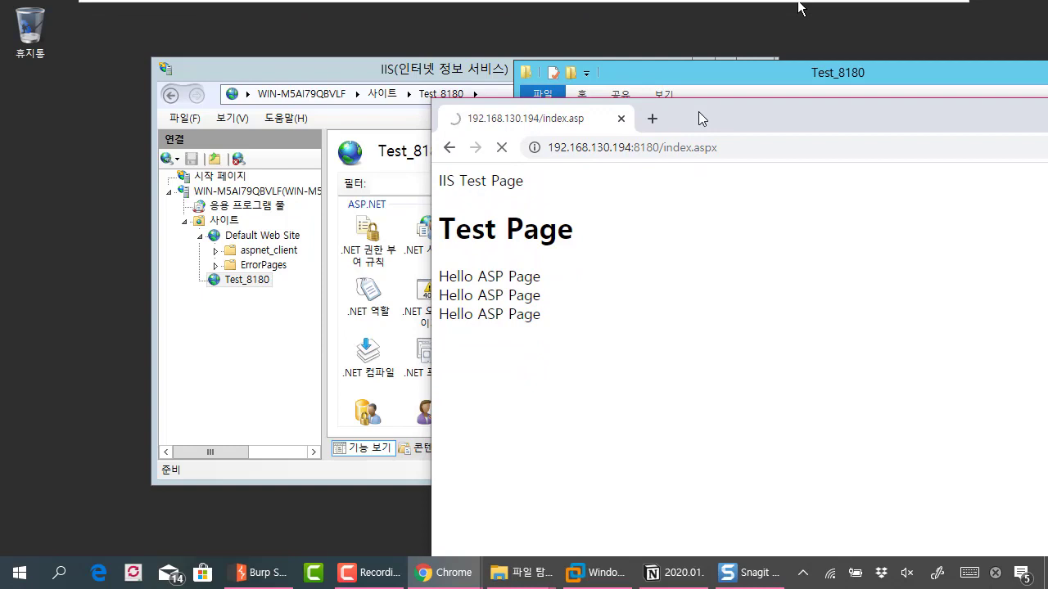
pyautogui.moveTo(698, 111); pyautogui.dragTo(685, 116)
pyautogui.click(643, 152)
pyautogui.press('Left')
pyautogui.press('Left')
pyautogui.hotkey('shift', 'End')
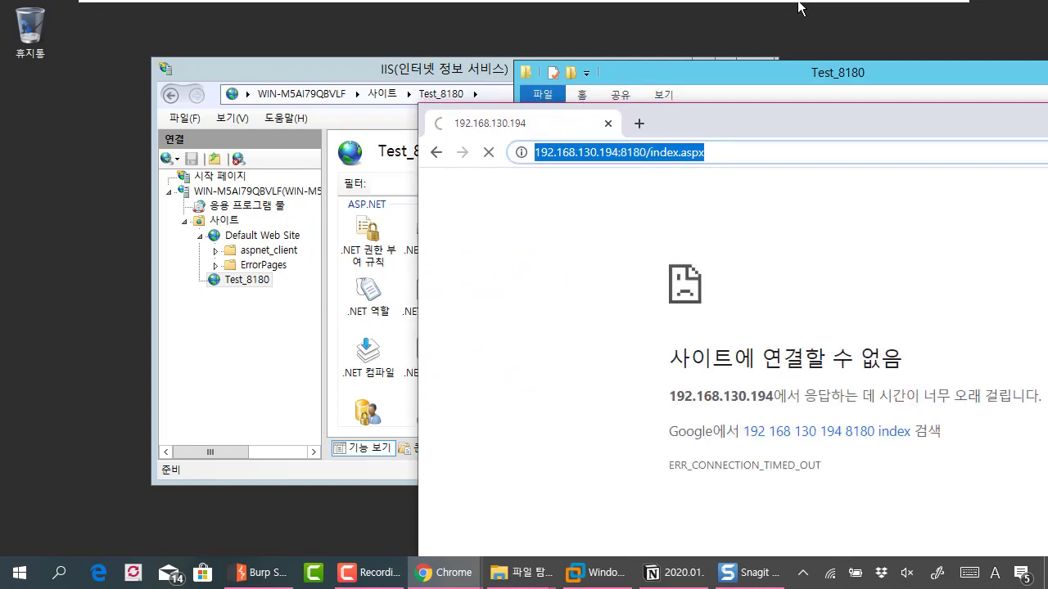
pyautogui.press('End')
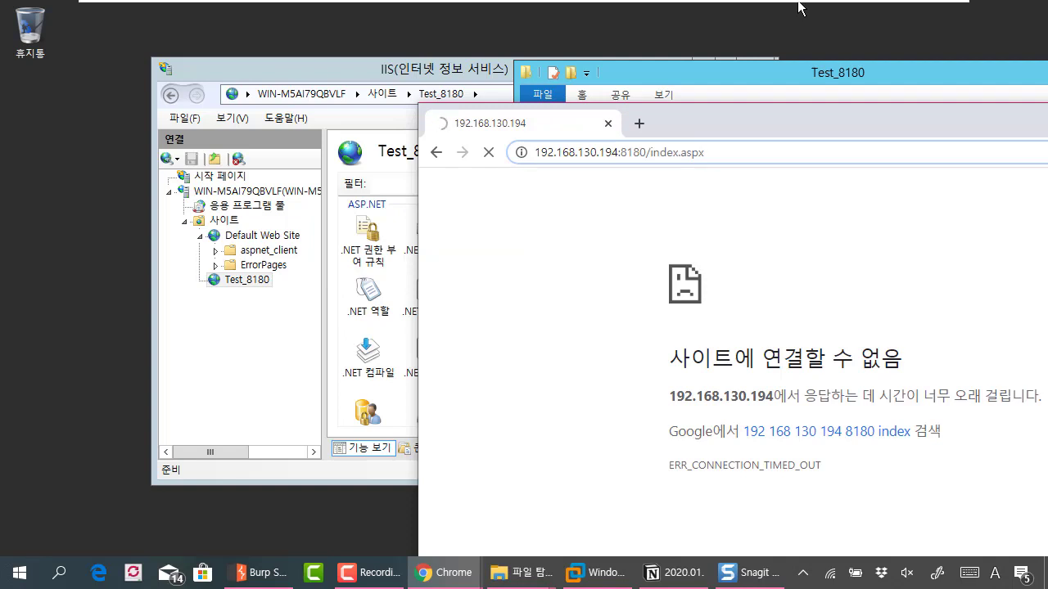
# On the server, search for 방화벽 and launch Windows Firewall with Advanced Security
pyautogui.click(689, 75)
pyautogui.moveTo(437, 77); pyautogui.dragTo(415, 60)
pyautogui.press('super')
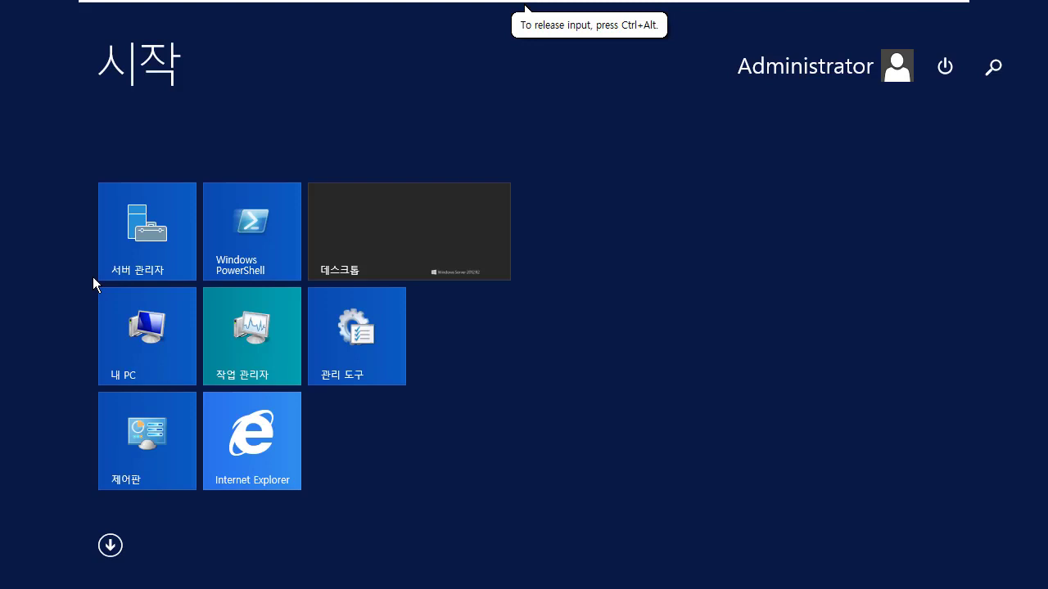
pyautogui.write('배ㅇ')
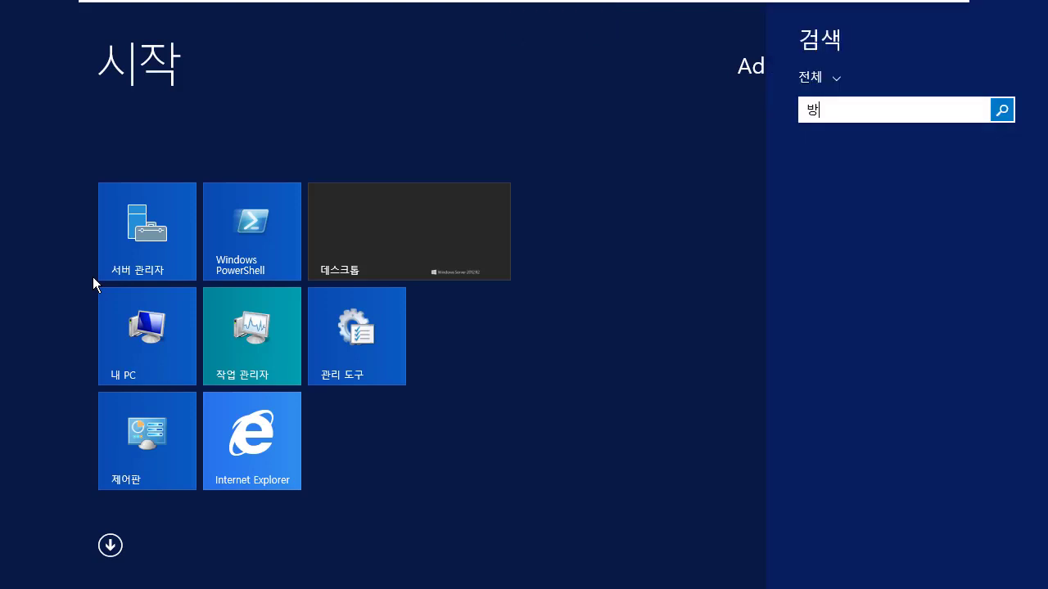
pyautogui.write('화벽')
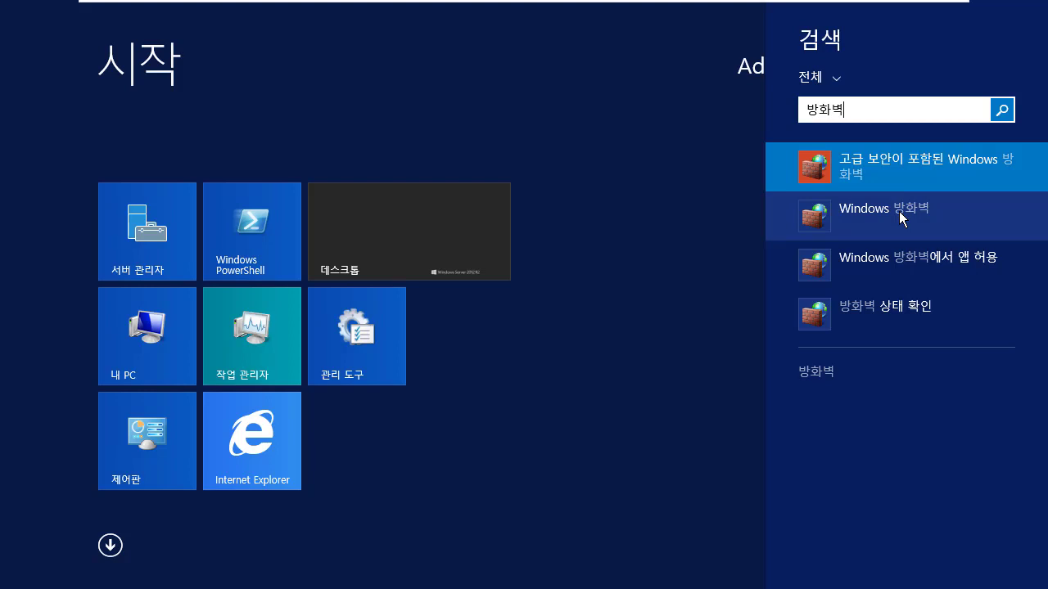
pyautogui.click(899, 175)
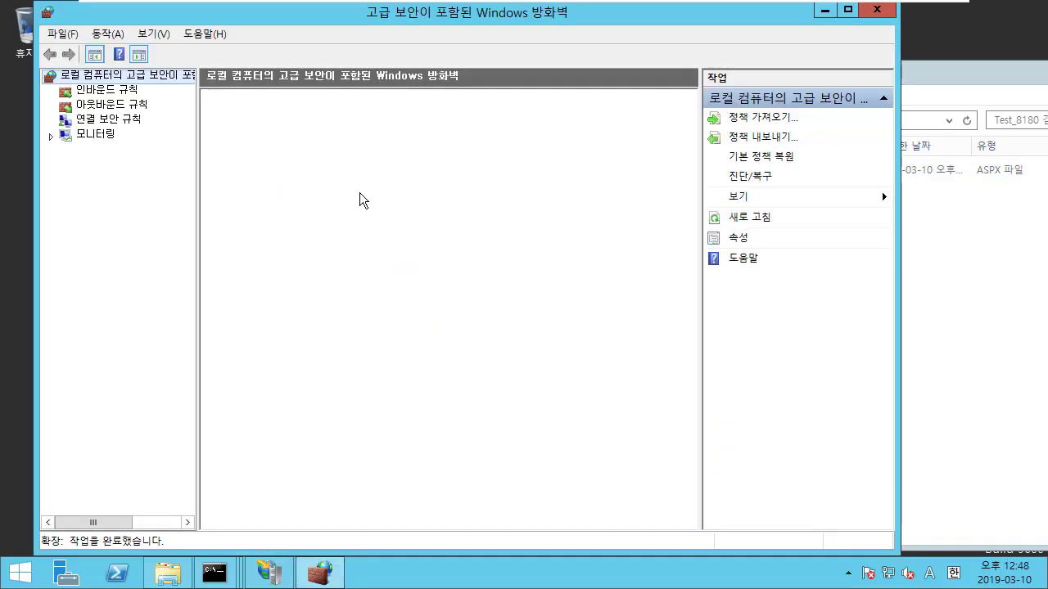
# Create a new inbound firewall rule with Port (포트) as the rule type
pyautogui.click(115, 90)
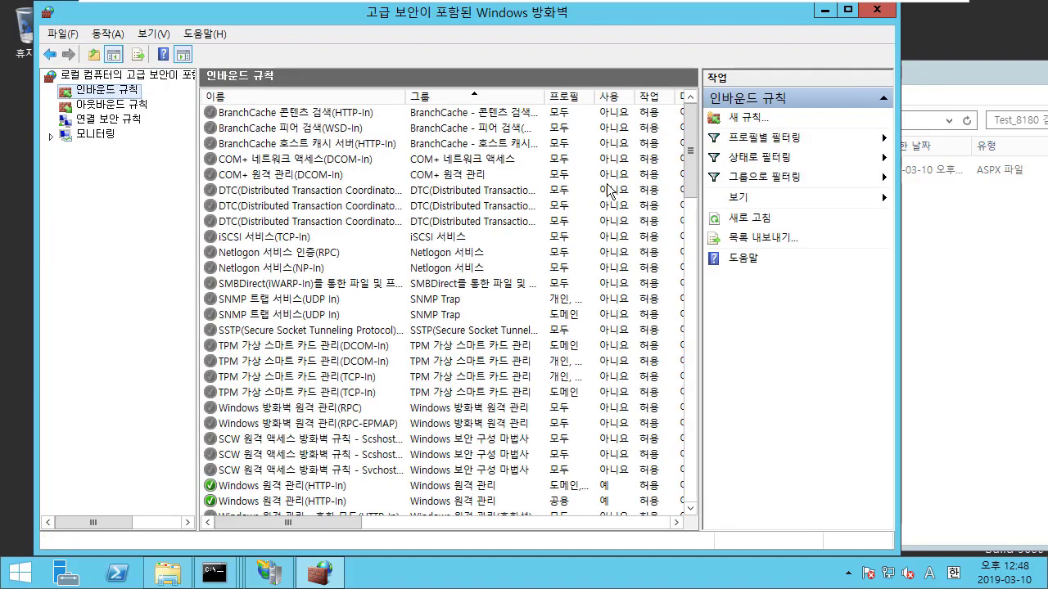
pyautogui.moveTo(690, 168)
pyautogui.mouseDown()
pyautogui.moveTo(687, 460)
pyautogui.moveTo(690, 188)
pyautogui.mouseUp()
pyautogui.click(88, 106)
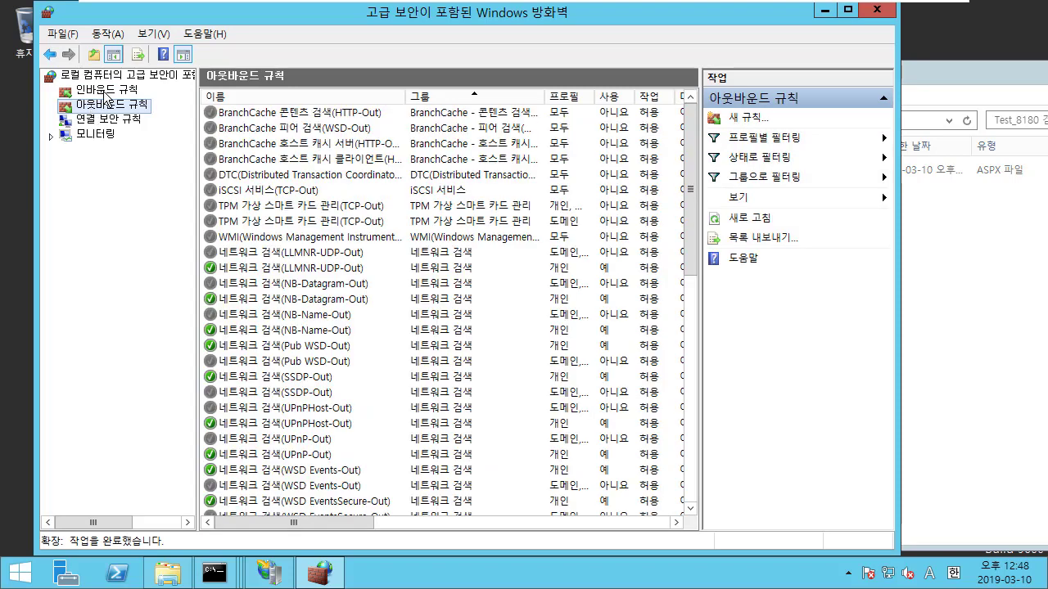
pyautogui.click(105, 90)
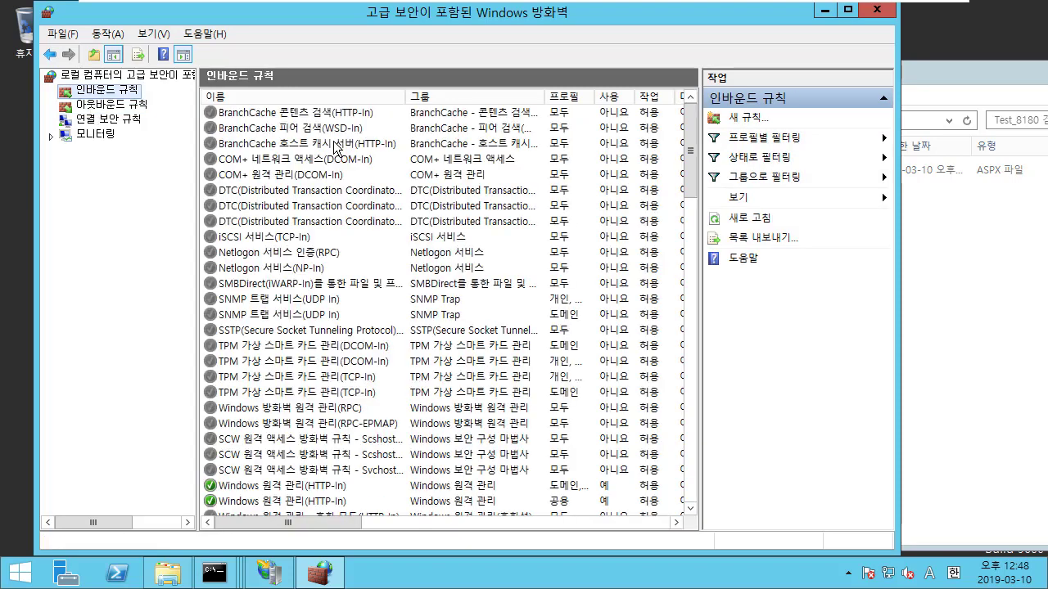
pyautogui.click(741, 119)
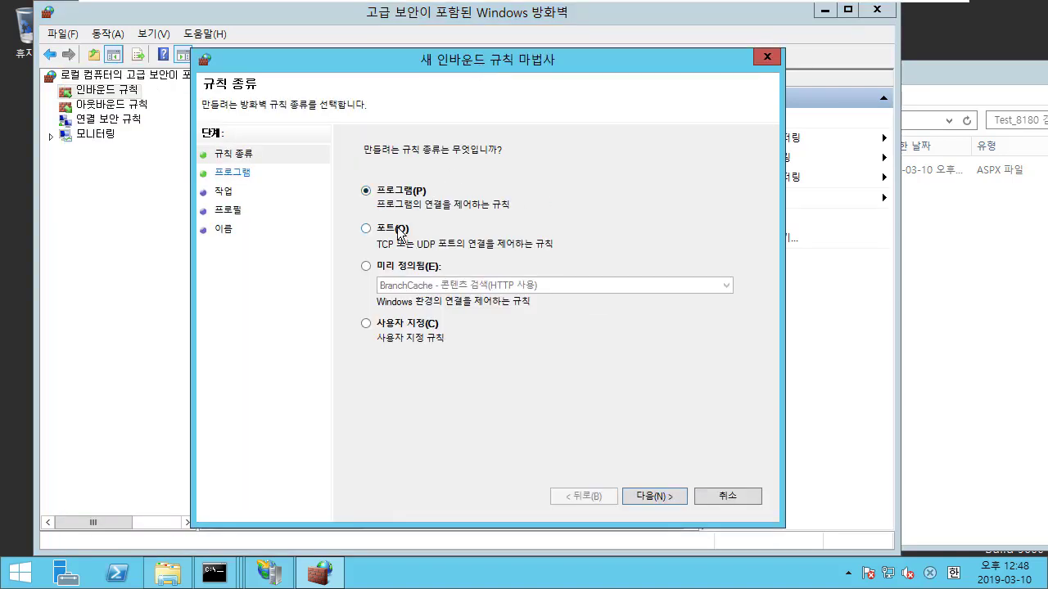
pyautogui.click(399, 234)
pyautogui.click(649, 496)
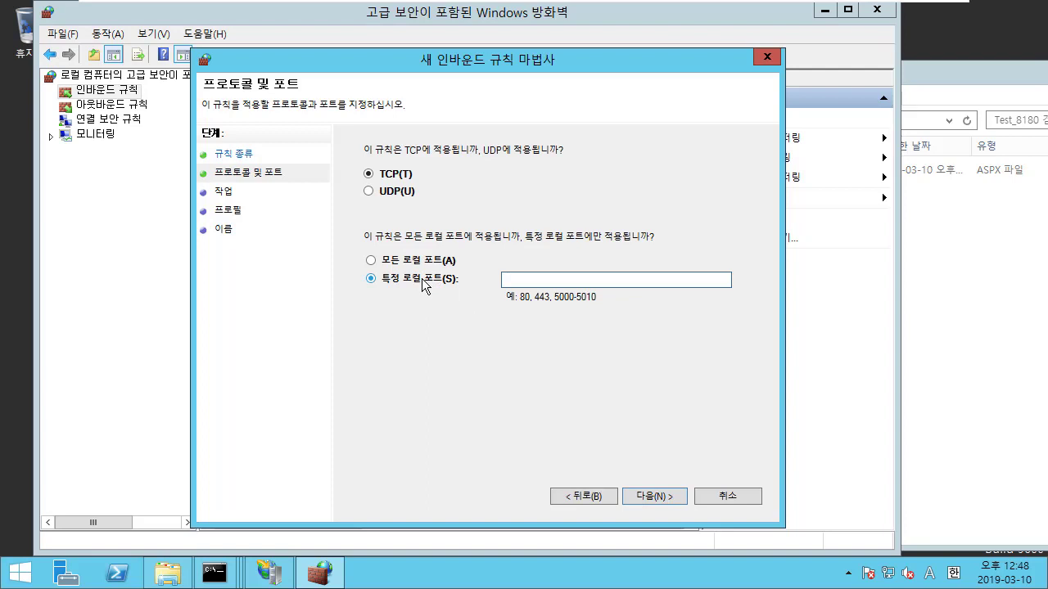
# Apply the rule to specific local TCP port 8180 and allow the connection for domain, private and public profiles
pyautogui.write('8180')
pyautogui.click(664, 497)
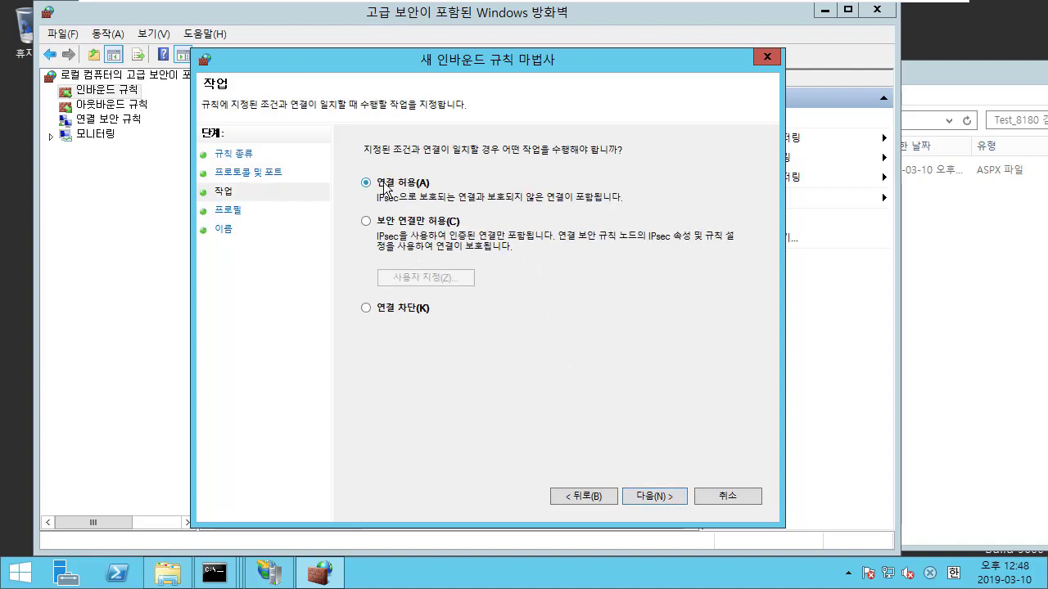
pyautogui.click(670, 497)
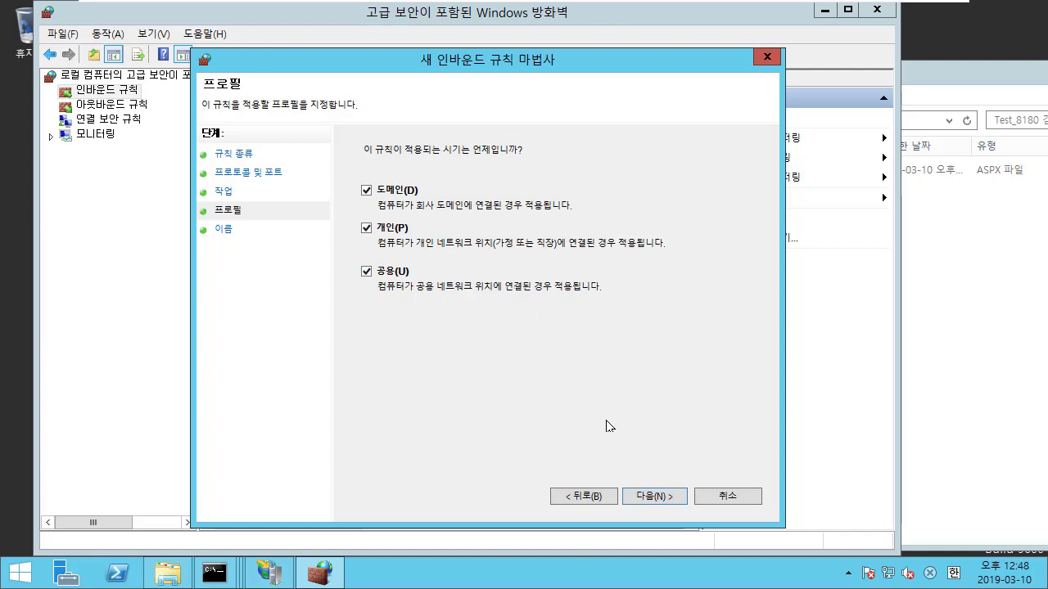
pyautogui.click(648, 494)
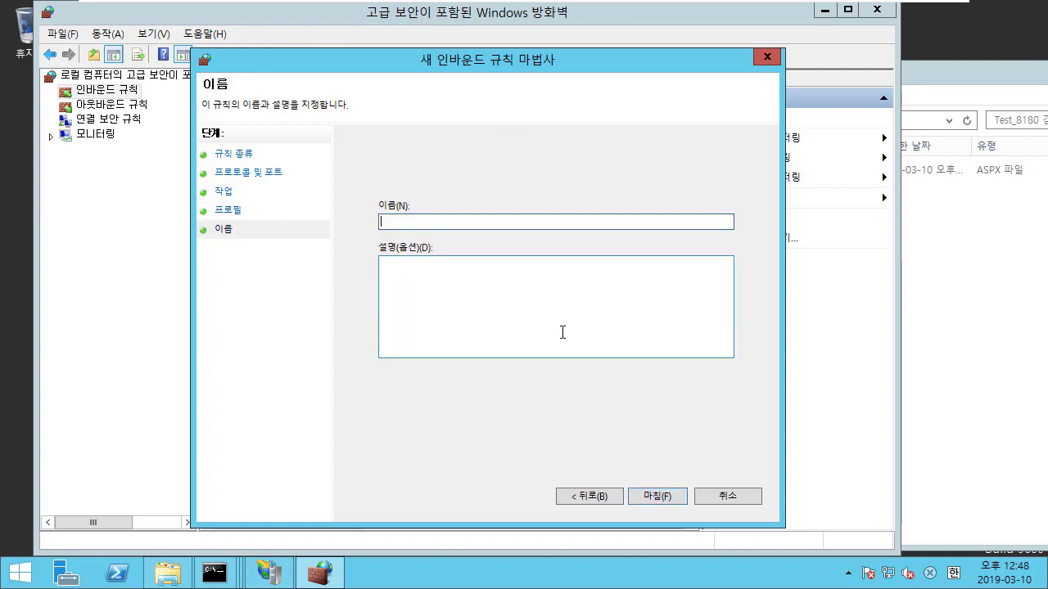
# Name the rule 8180포트허용, describe it as 8180포트로 웹서비스 추가됨, and finish the wizard
pyautogui.write('8180')
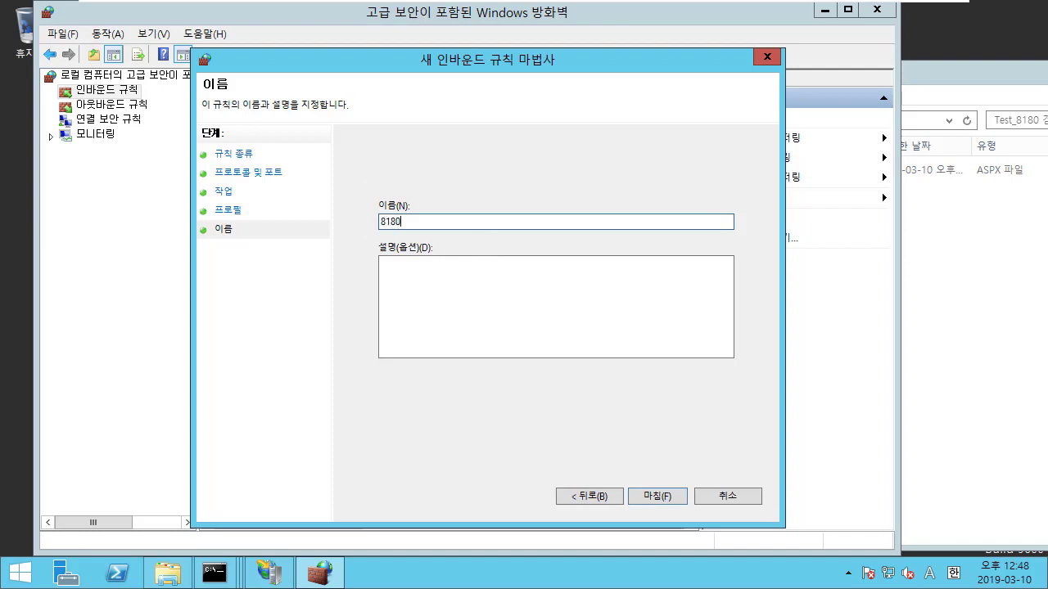
pyautogui.press('Hangul')
pyautogui.write('포트허용')
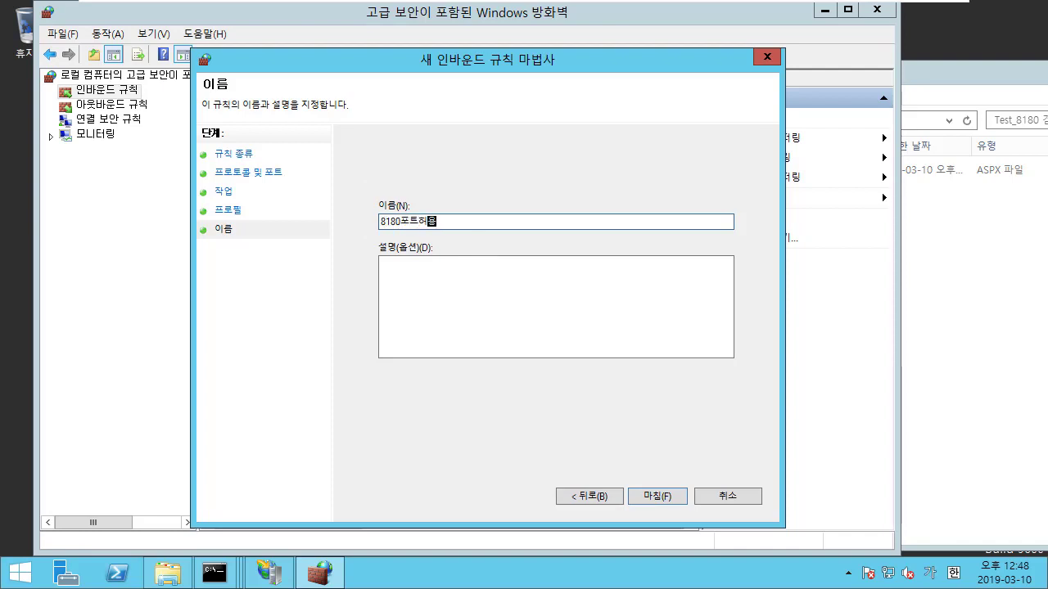
pyautogui.press('Tab')
pyautogui.write('8180포트로 웹스')
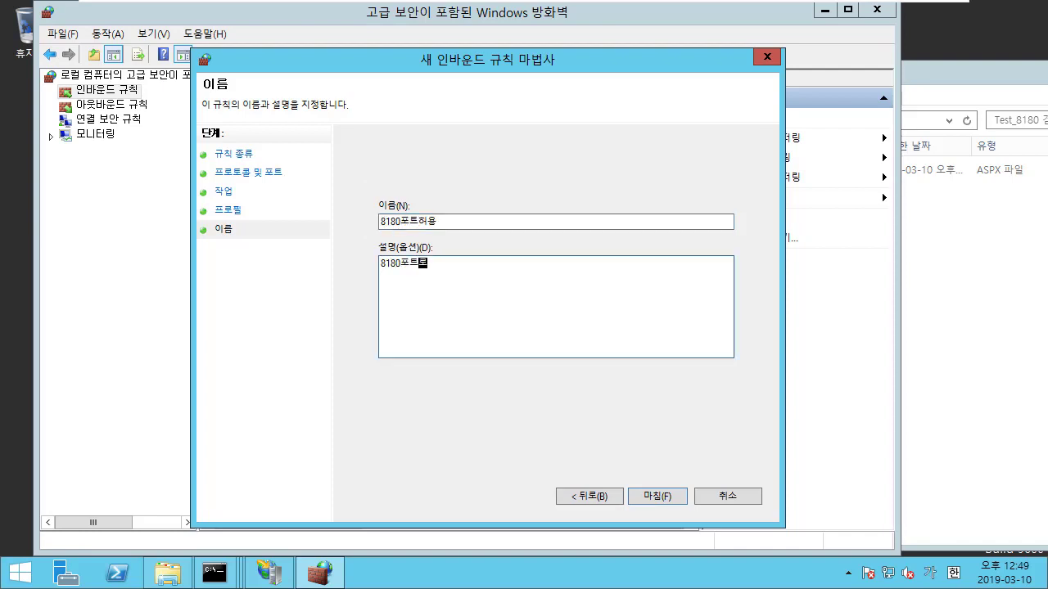
pyautogui.write('비스 추가됨')
pyautogui.click(679, 497)
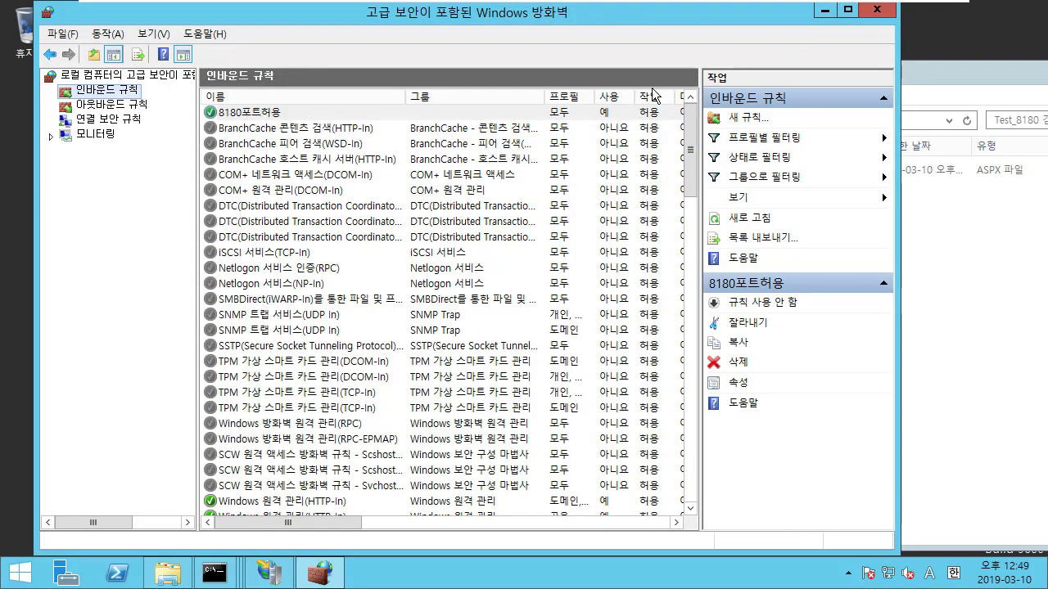
# Minimize the virtual machine and move the Chrome window fully into view on the host desktop
pyautogui.moveTo(905, 3)
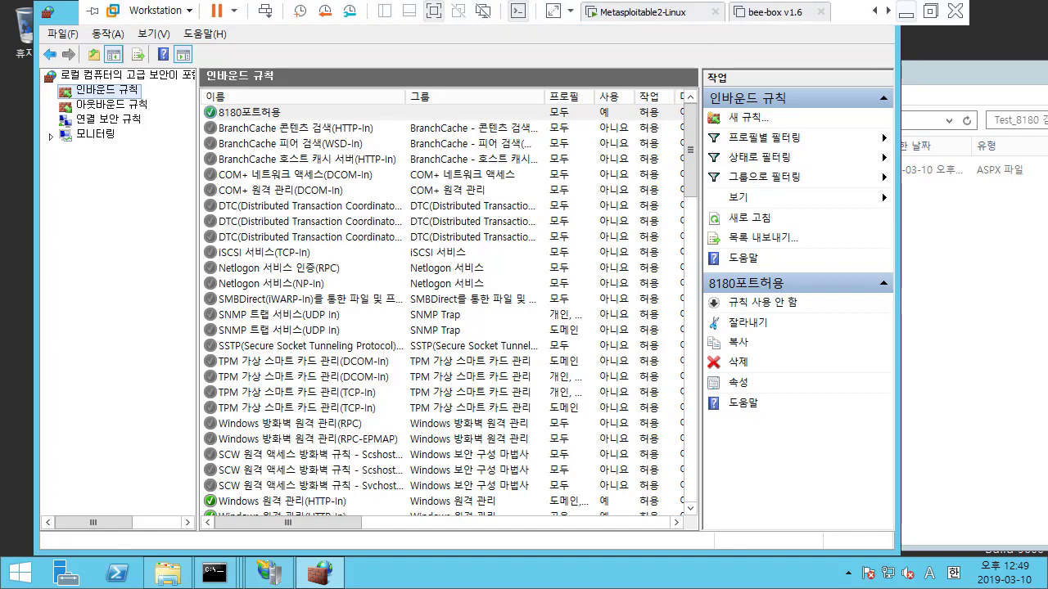
pyautogui.click(906, 12)
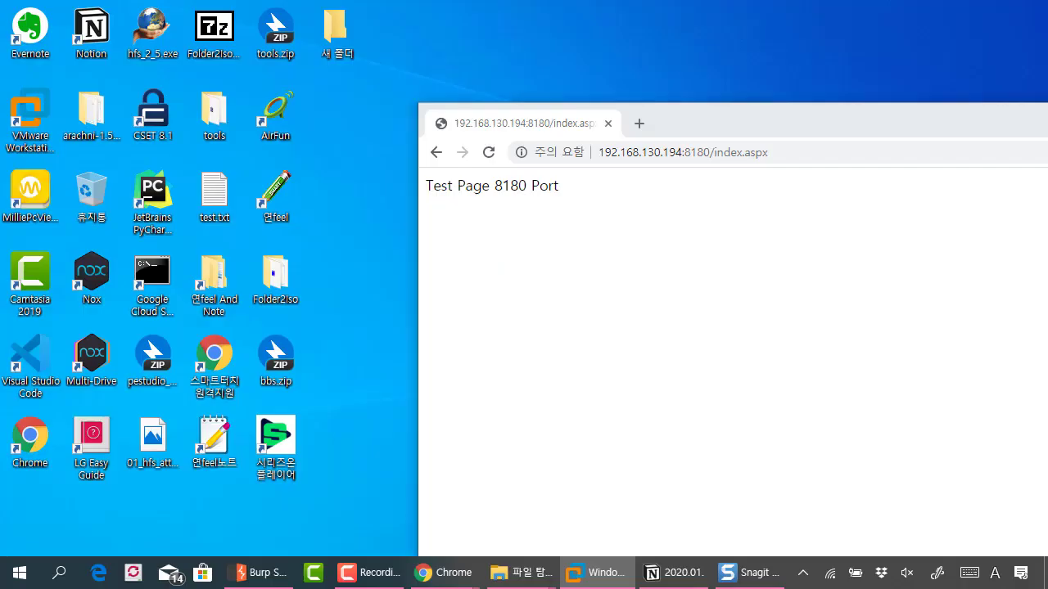
pyautogui.moveTo(685, 128); pyautogui.dragTo(281, 32)
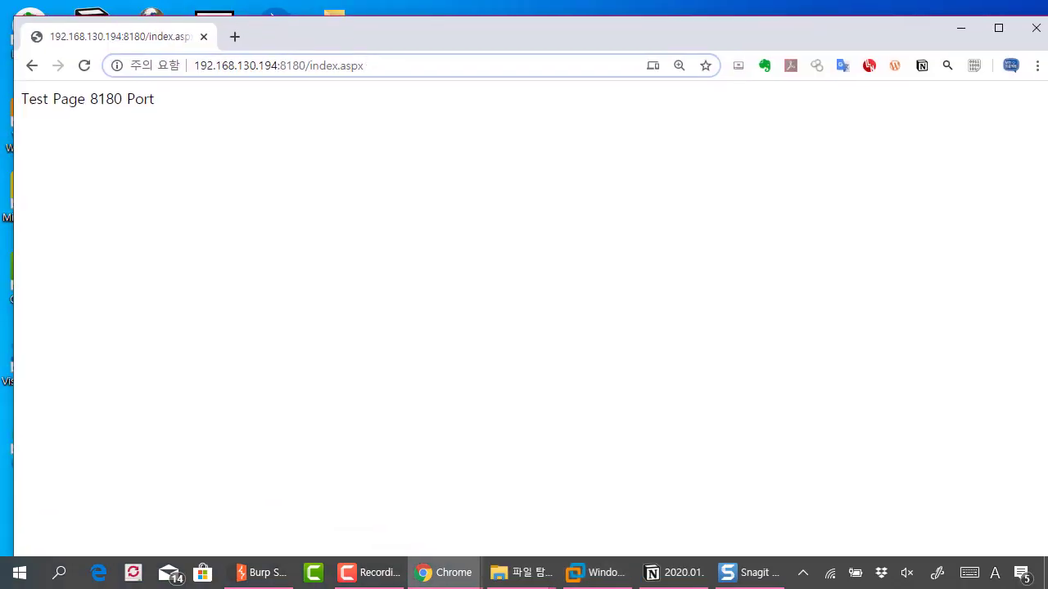
# Re-enter port 8180 in the address and load 192.168.130.194:8180/index.aspx again
pyautogui.click(319, 66)
pyautogui.click(319, 65)
pyautogui.moveTo(366, 65); pyautogui.dragTo(286, 65)
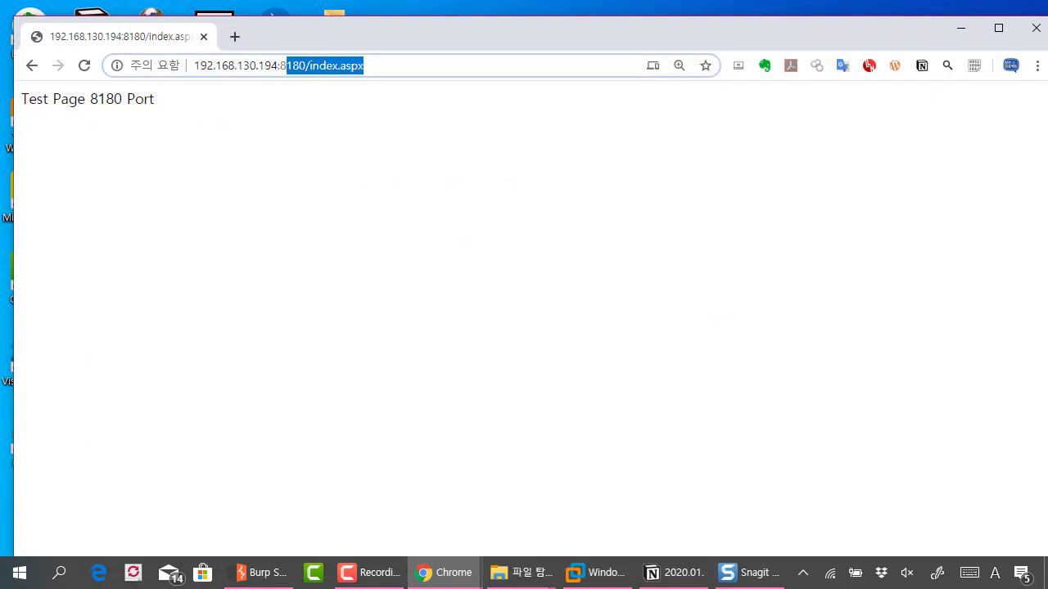
pyautogui.press('BackSpace')
pyautogui.press('BackSpace')
pyautogui.press('BackSpace')
pyautogui.write(':')
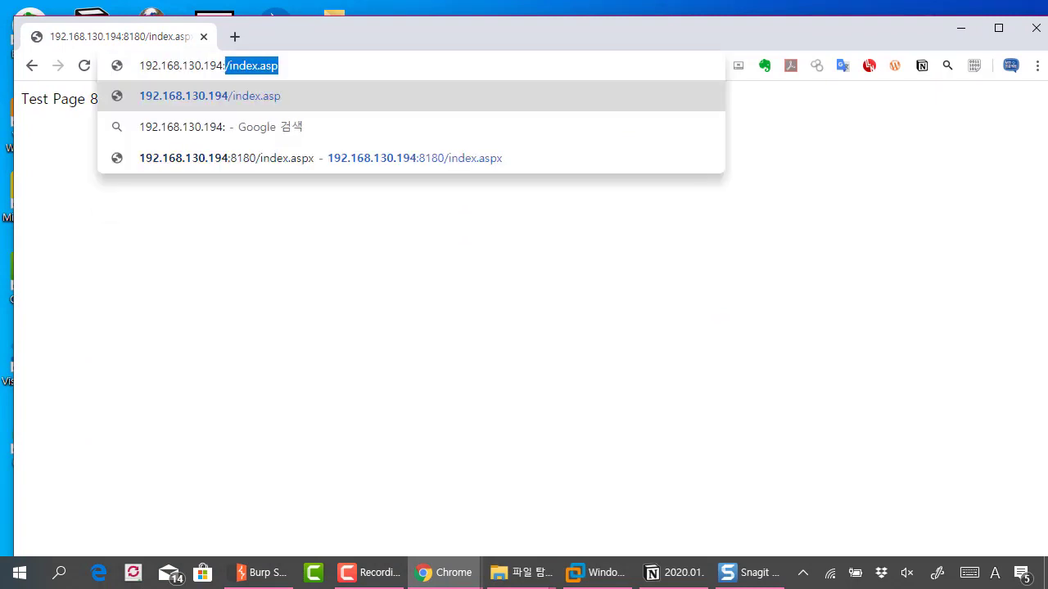
pyautogui.write('8180')
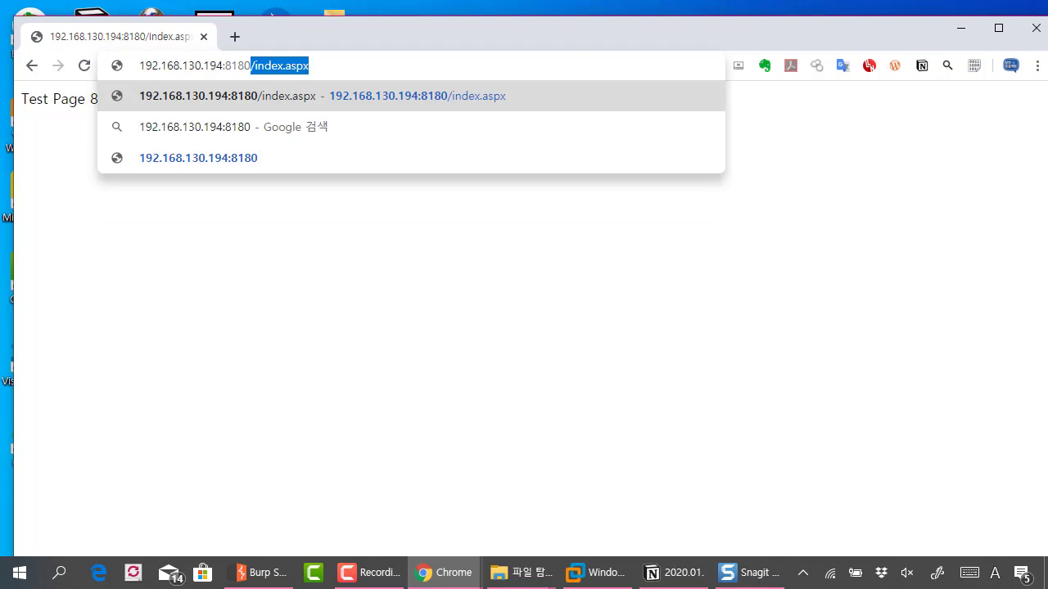
pyautogui.press('Return')
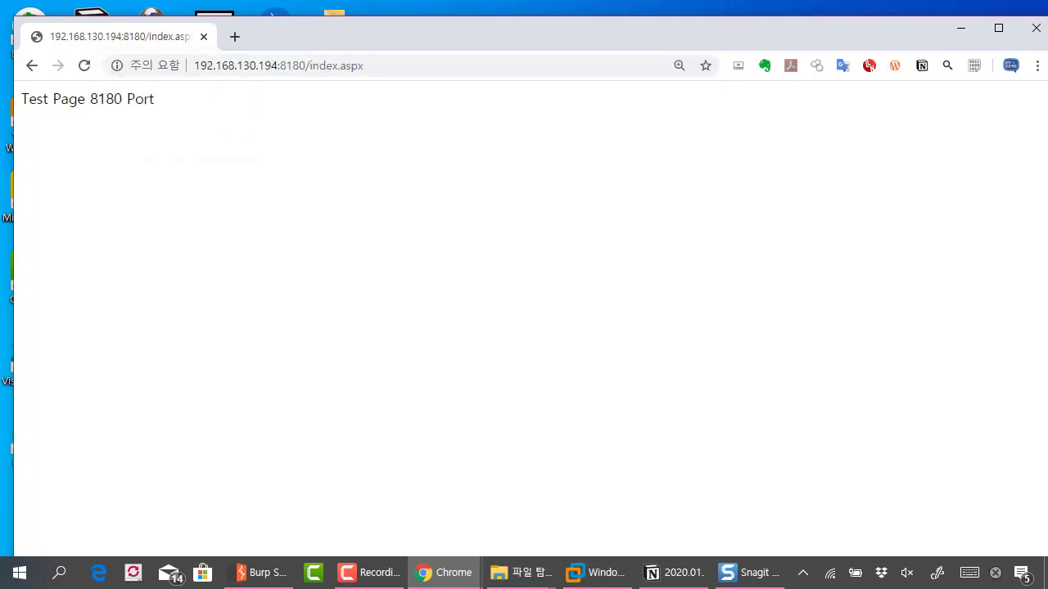
# Enlarge the 8180 test page and highlight its text to check the content
pyautogui.scroll(3, 122, 108)
pyautogui.moveTo(68, 109); pyautogui.dragTo(135, 110)
pyautogui.click(135, 110)
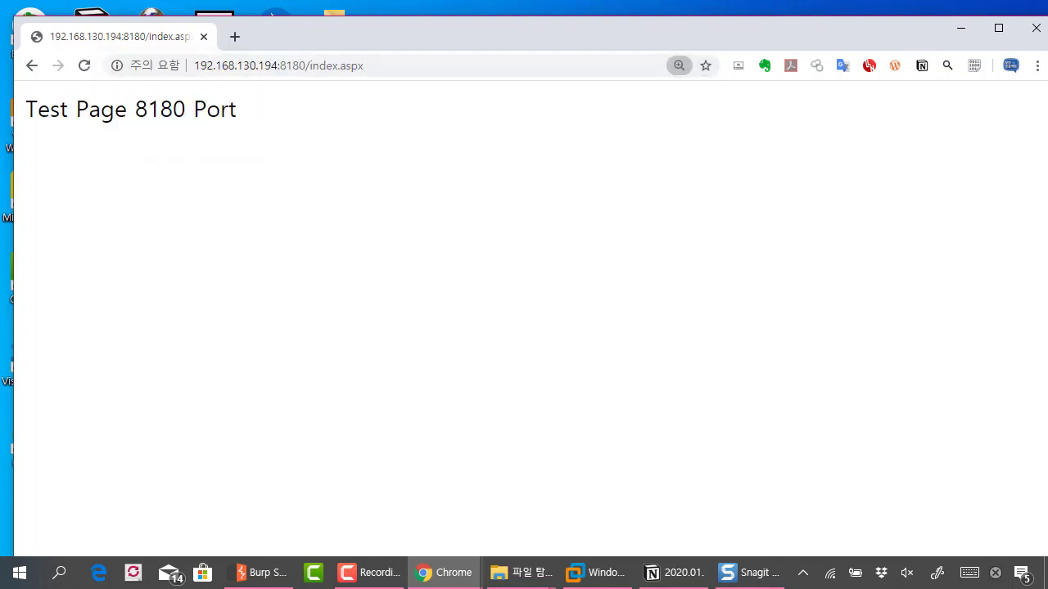
pyautogui.moveTo(237, 109); pyautogui.dragTo(25, 110)
pyautogui.click(204, 112)
pyautogui.moveTo(324, 32)
pyautogui.mouseDown()
pyautogui.moveTo(423, 59)
pyautogui.moveTo(287, 24)
pyautogui.moveTo(326, 32)
pyautogui.mouseUp()
# Load 192.168.130.194/index.asp without a port number to check the default website
pyautogui.click(288, 65)
pyautogui.click(288, 65)
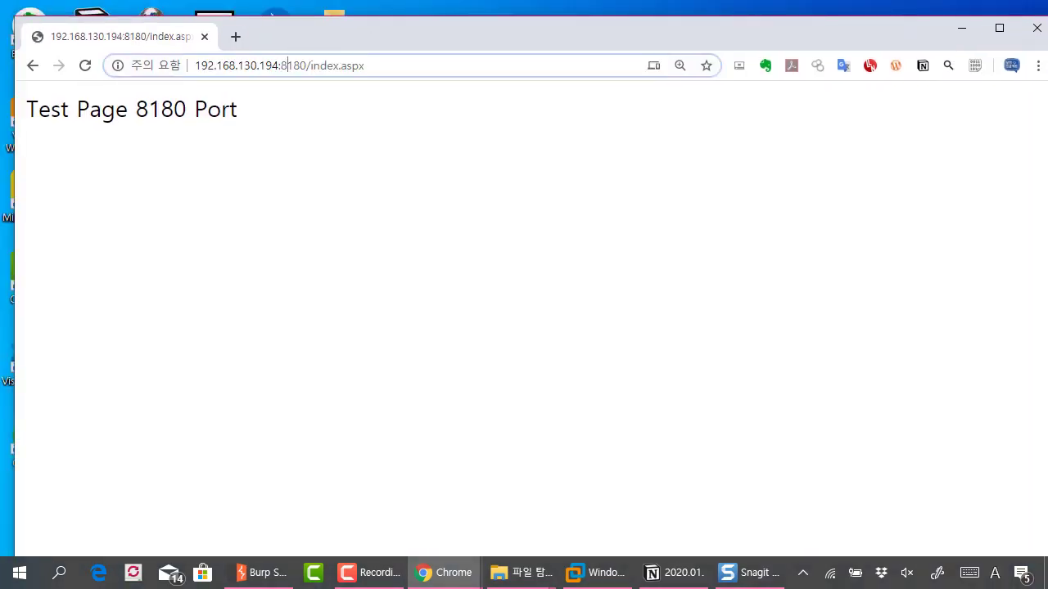
pyautogui.moveTo(281, 65); pyautogui.dragTo(365, 65)
pyautogui.press('BackSpace')
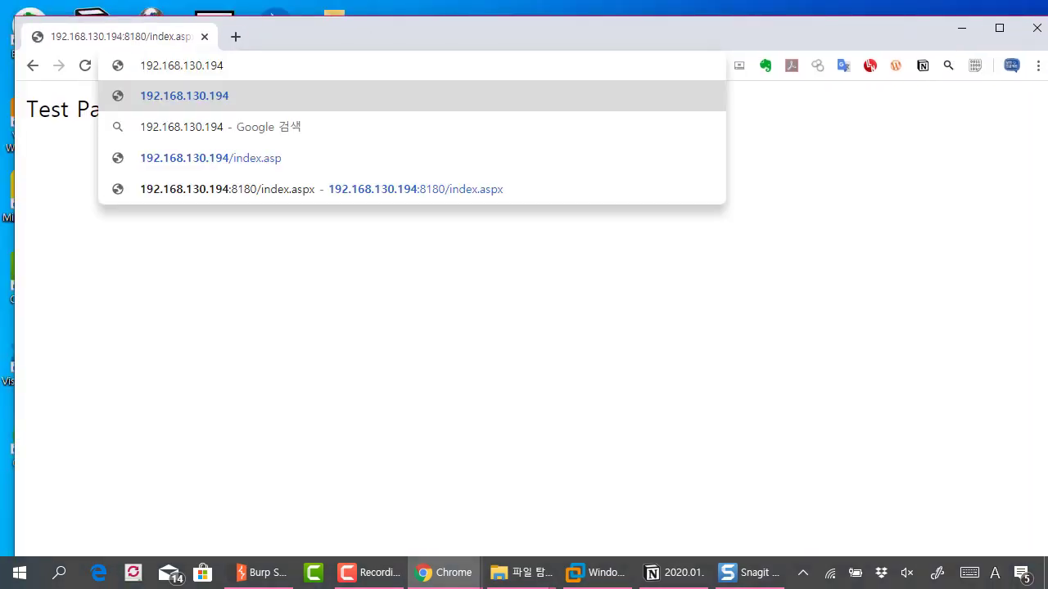
pyautogui.write('/i')
pyautogui.press('Return')
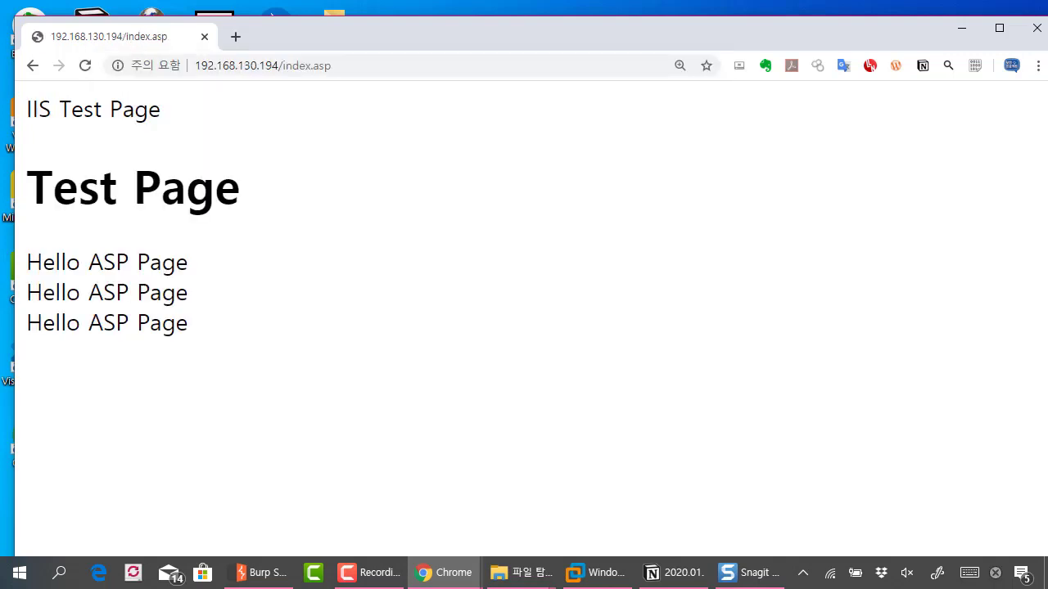
# Highlight the default site's page text and its path in the address to compare it with the 8180 site
pyautogui.moveTo(38, 109); pyautogui.dragTo(215, 331)
pyautogui.click(214, 332)
pyautogui.moveTo(279, 65); pyautogui.dragTo(217, 65)
pyautogui.click(412, 209)
pyautogui.moveTo(425, 34); pyautogui.dragTo(427, 28)
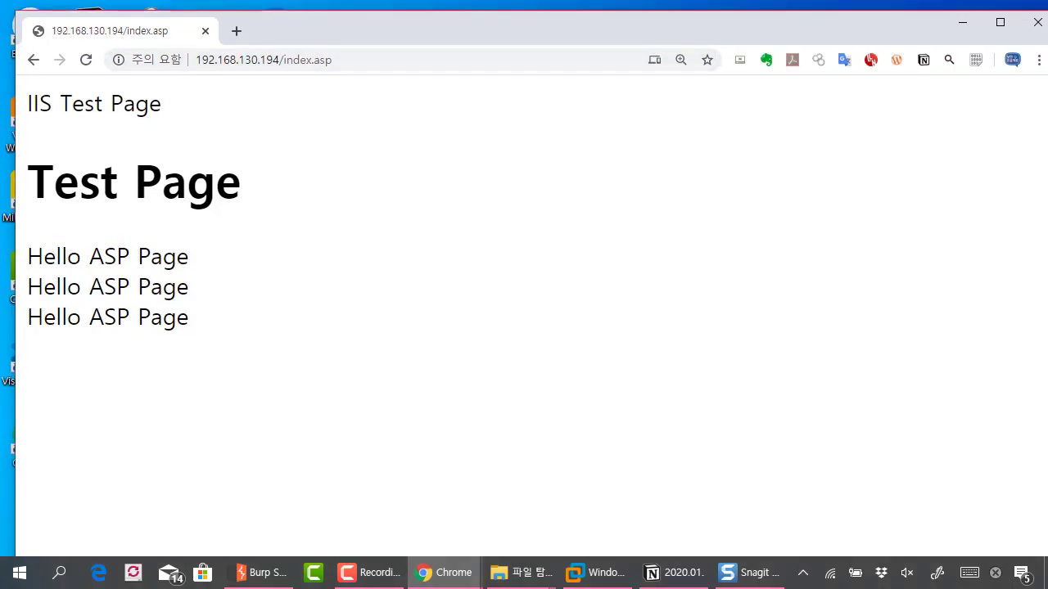